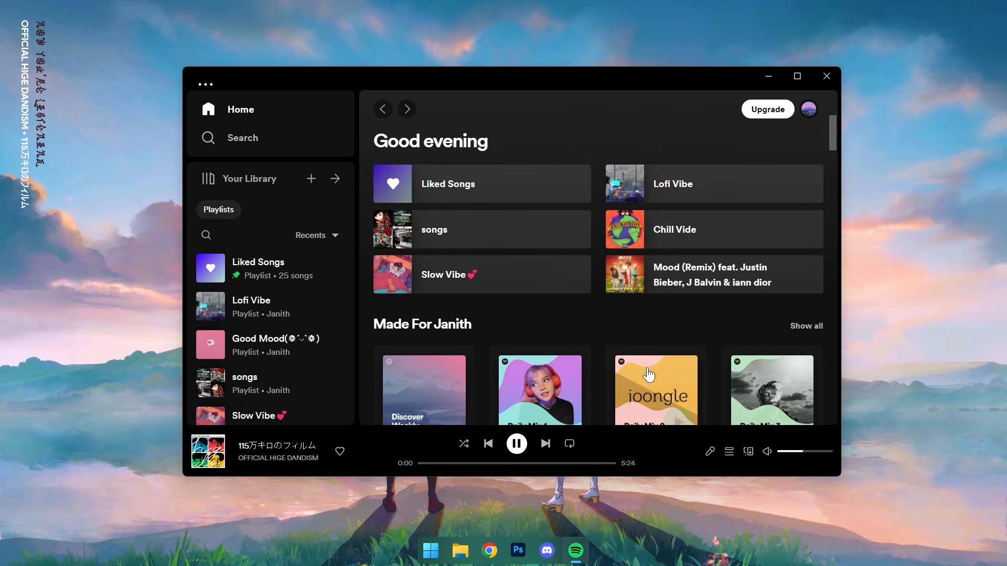
Minimize the Spotify window and hide the desktop icons.
left_click(768, 77)
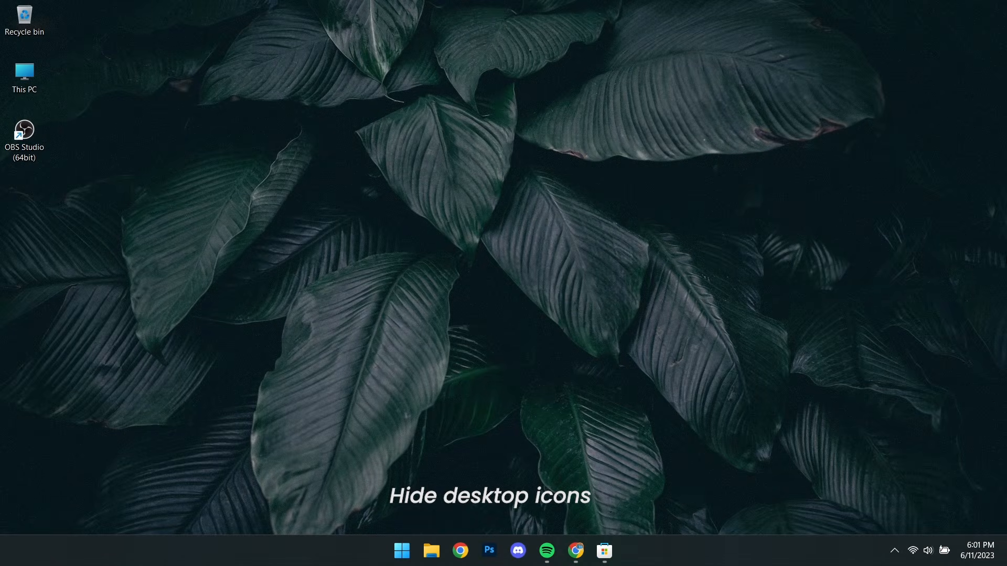
right_click(402, 213)
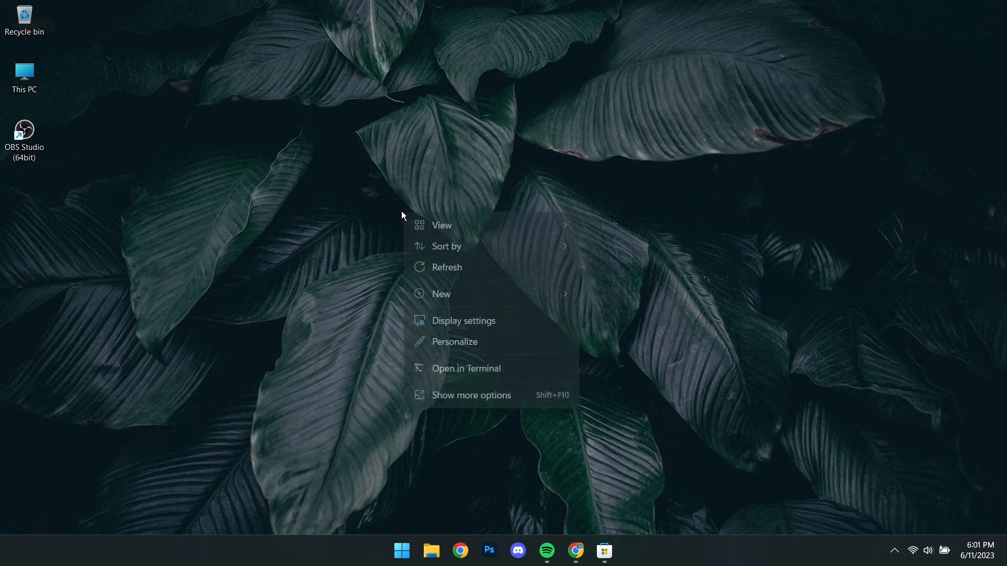
mouse_move(564, 226)
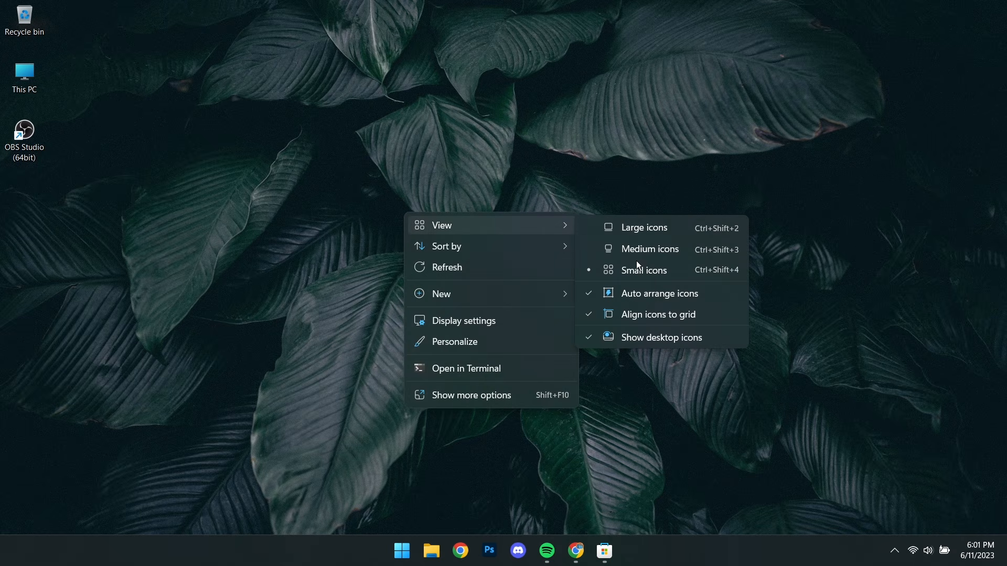
left_click(640, 336)
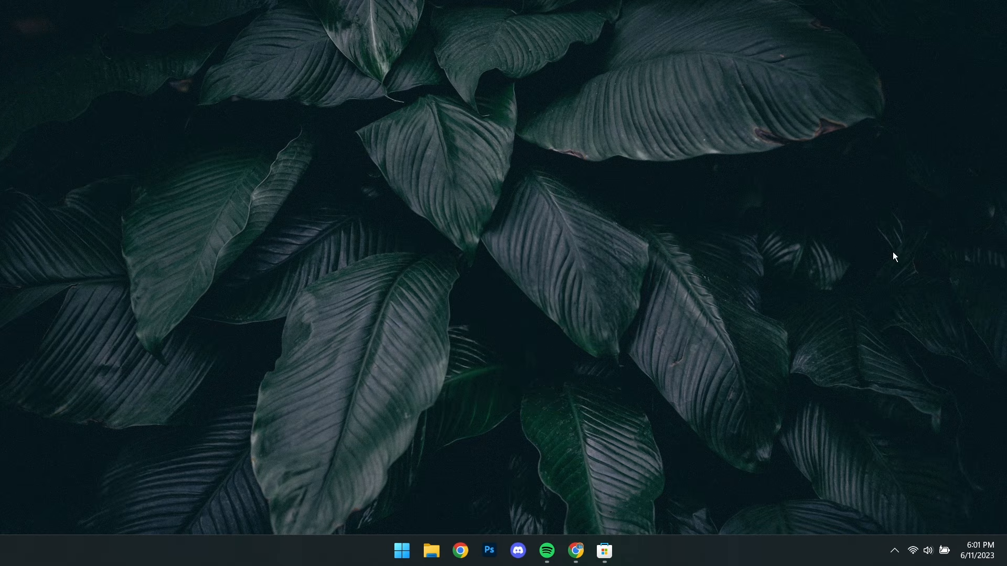
Switch to the Microsoft Store, install and launch TranslucentTB, and continue past its welcome window with the store closed.
left_click(618, 551)
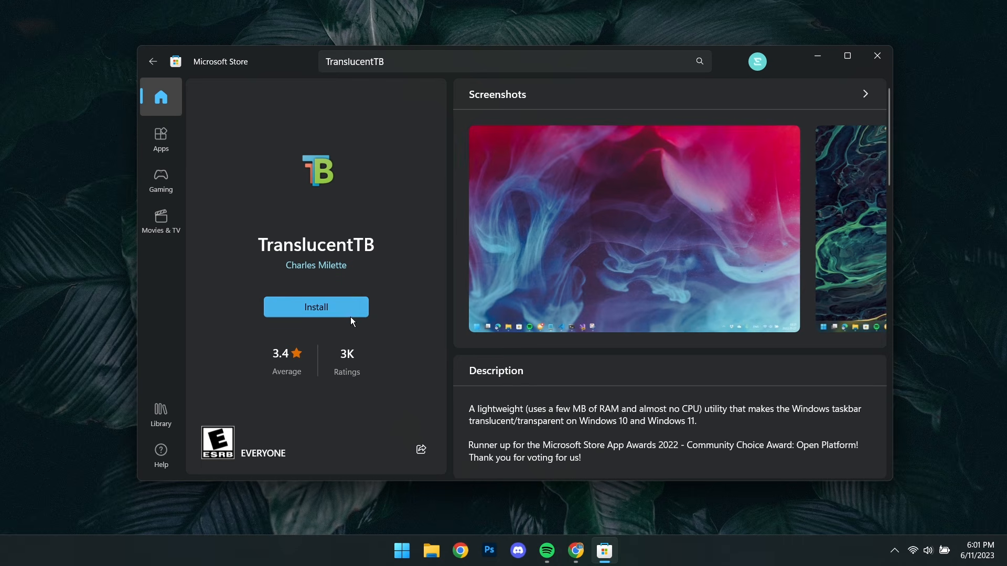
left_click(348, 312)
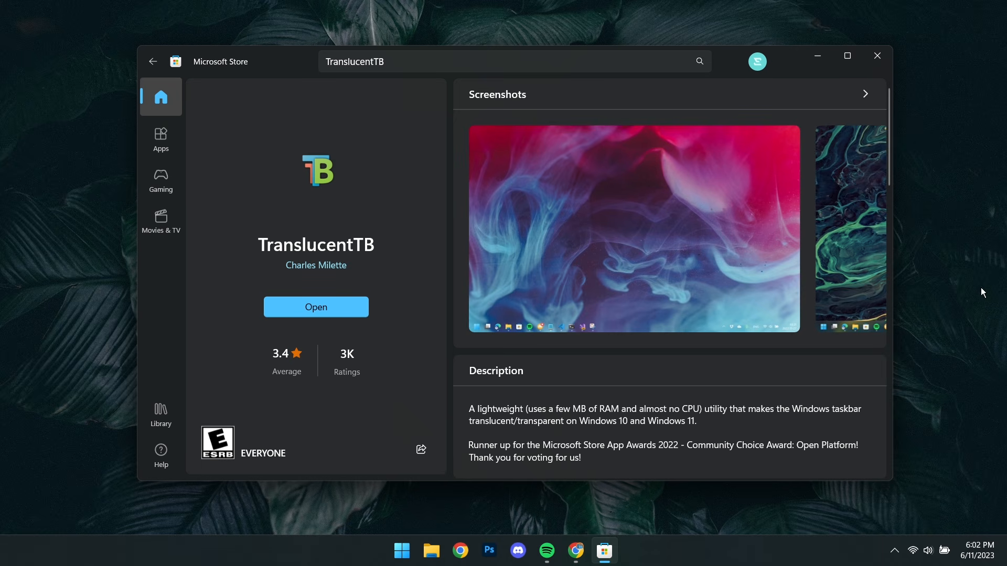
left_click(323, 311)
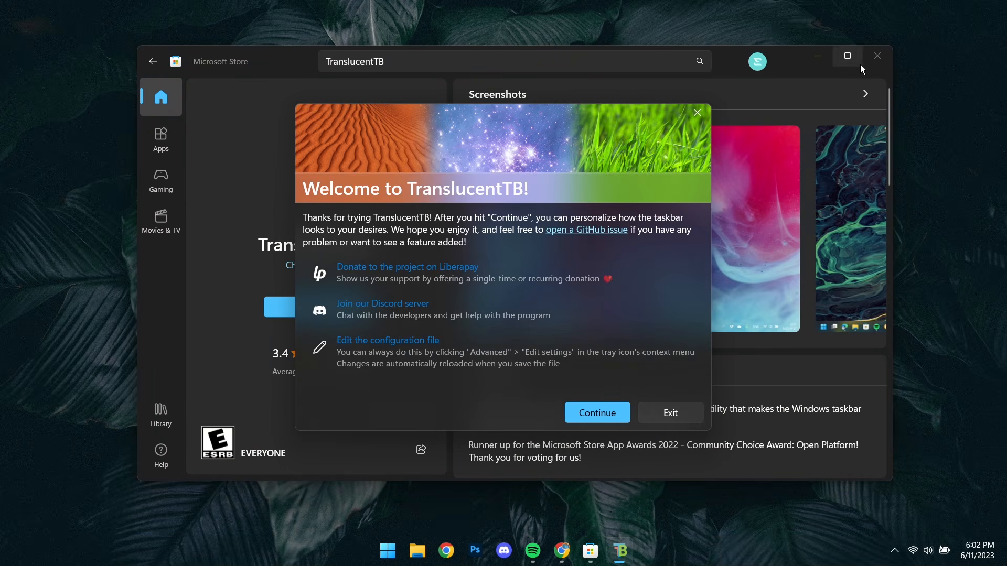
left_click(875, 54)
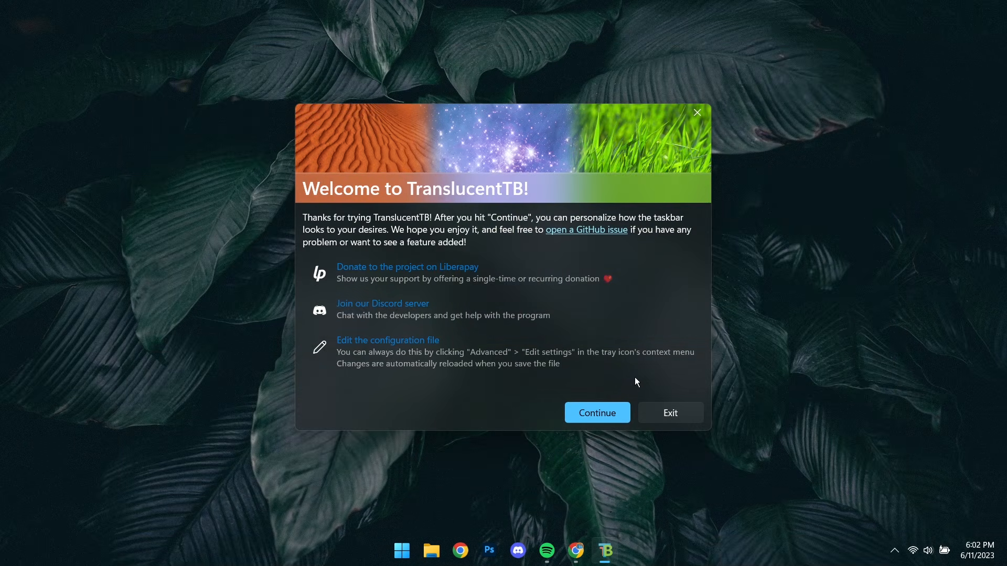
left_click(610, 413)
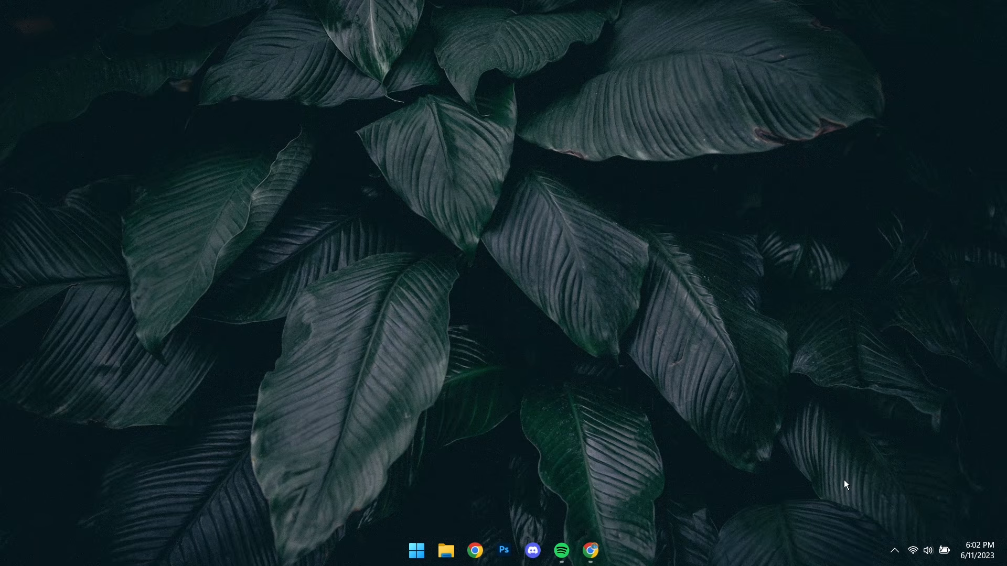
Examine the taskbar appearance options that TranslucentTB offers for the desktop state.
left_click(894, 550)
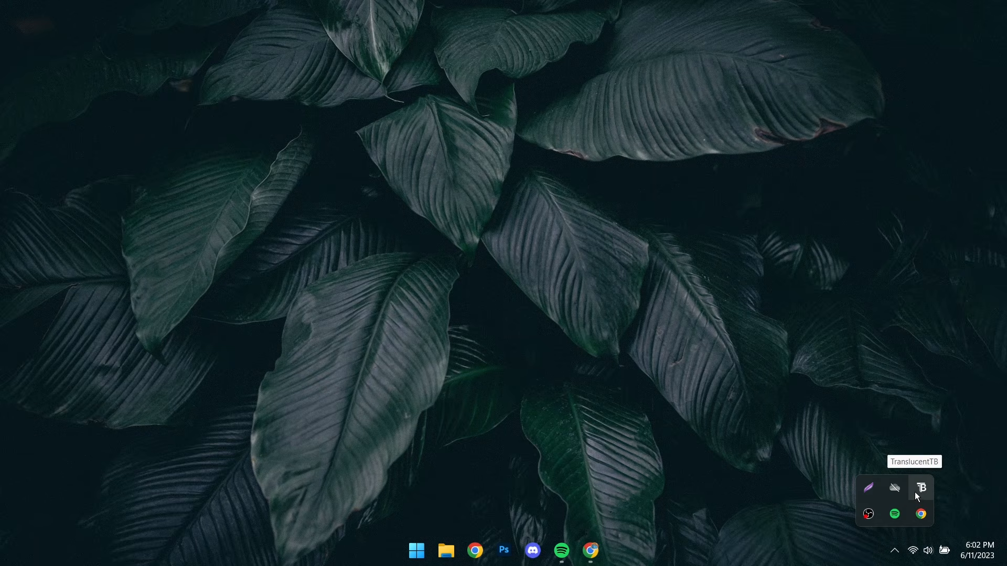
left_click(916, 493)
mouse_move(822, 218)
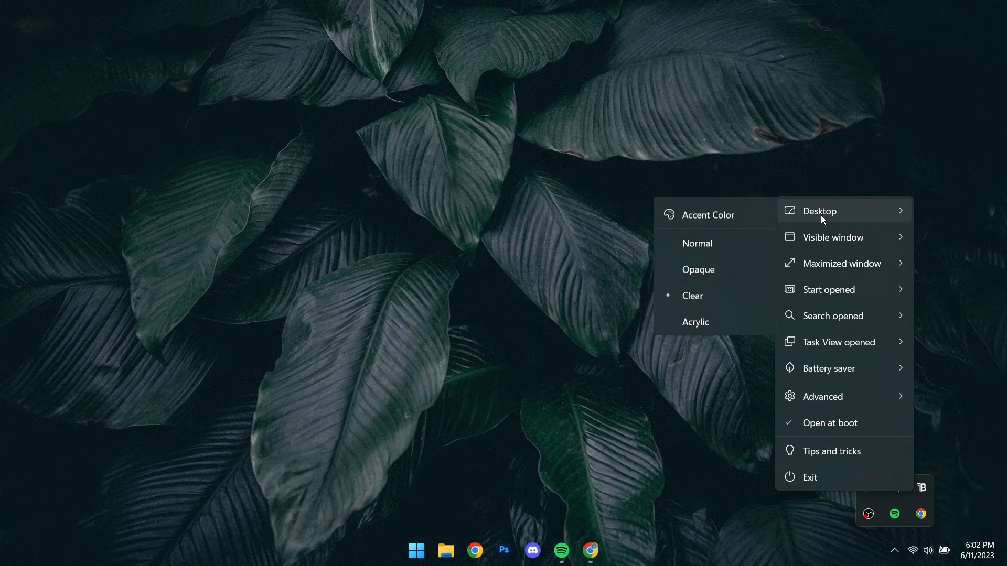
left_click(707, 343)
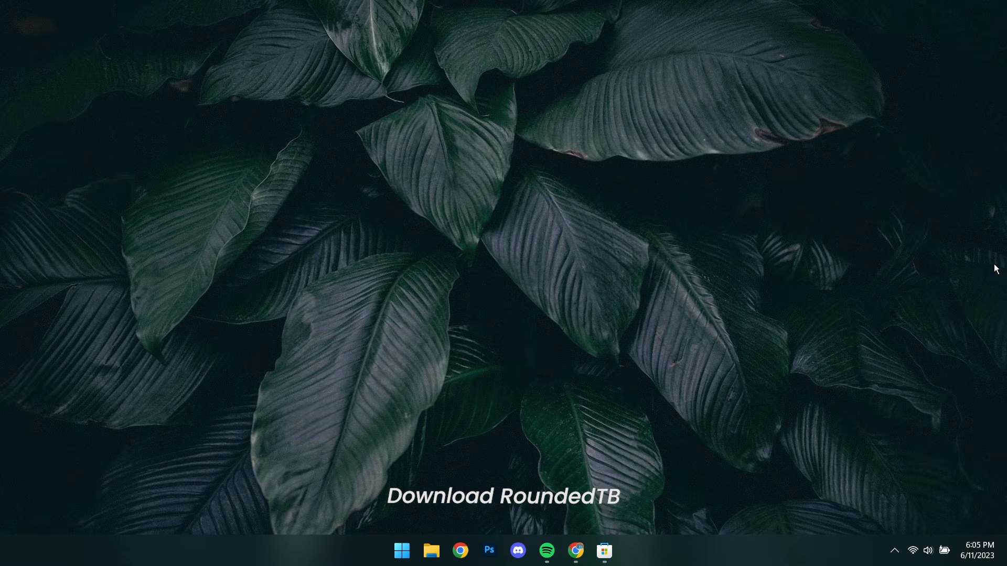
Switch to the Microsoft Store, install and launch RoundedTB, and dismiss its welcome window with the store closed.
left_click(610, 549)
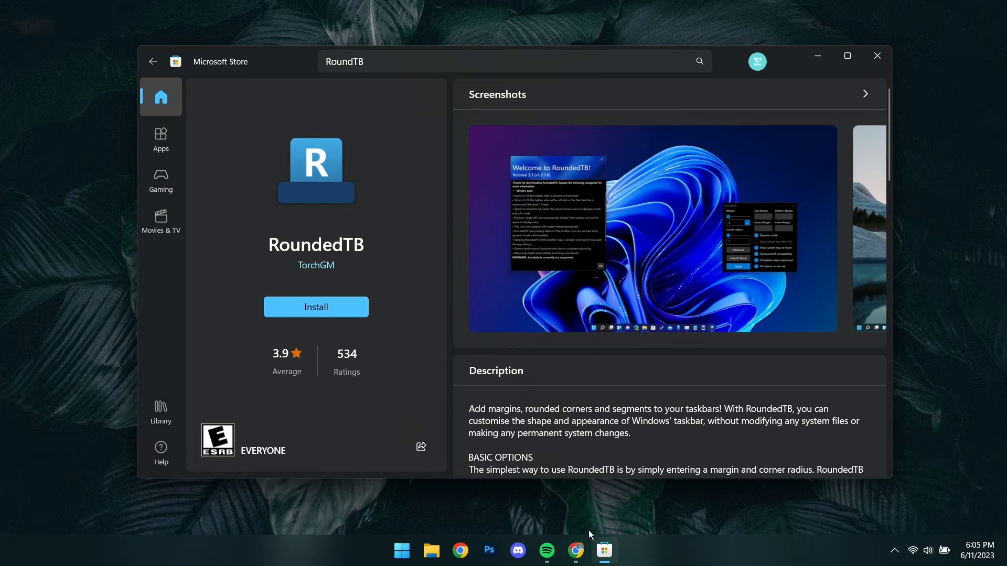
left_click(332, 310)
left_click(341, 313)
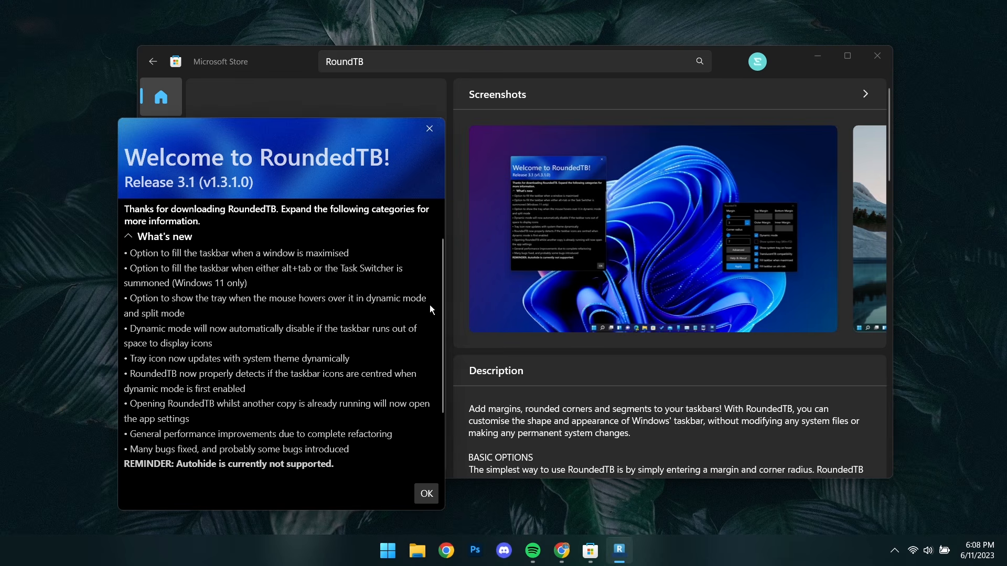
left_click(874, 57)
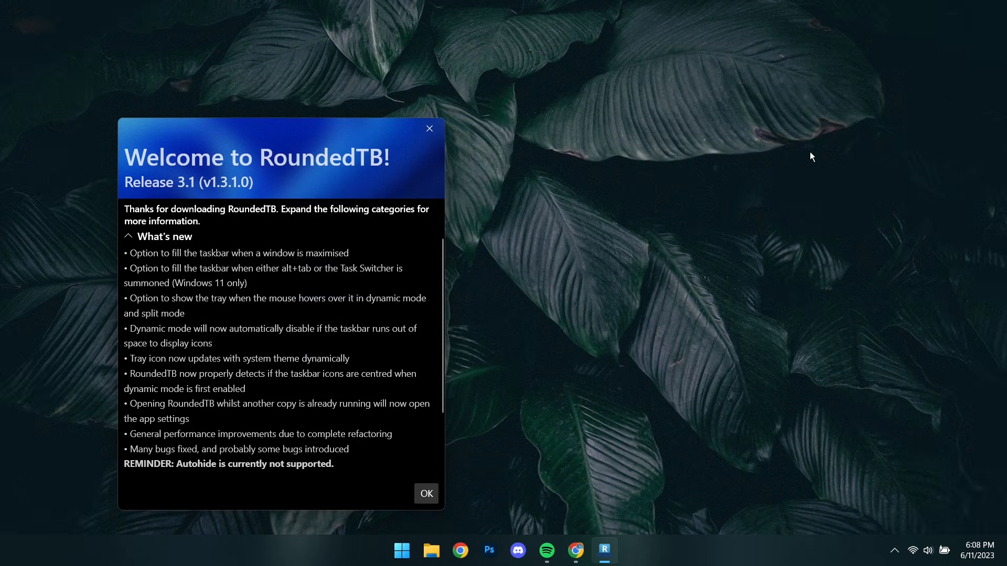
left_click(436, 493)
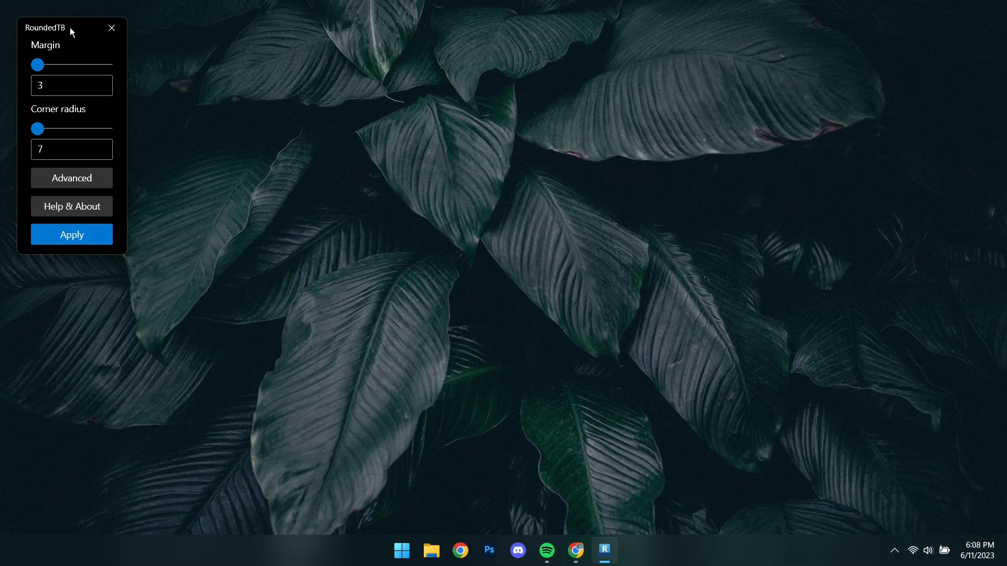
Enable Dynamic mode and Show system tray on hover in RoundedTB's advanced options.
left_click_drag(71, 27, 204, 84)
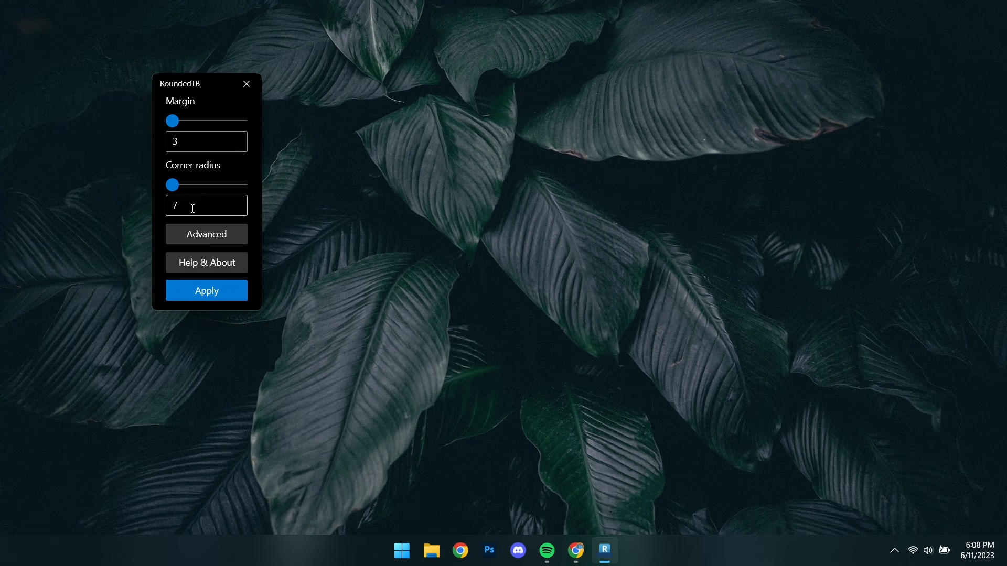
left_click(202, 238)
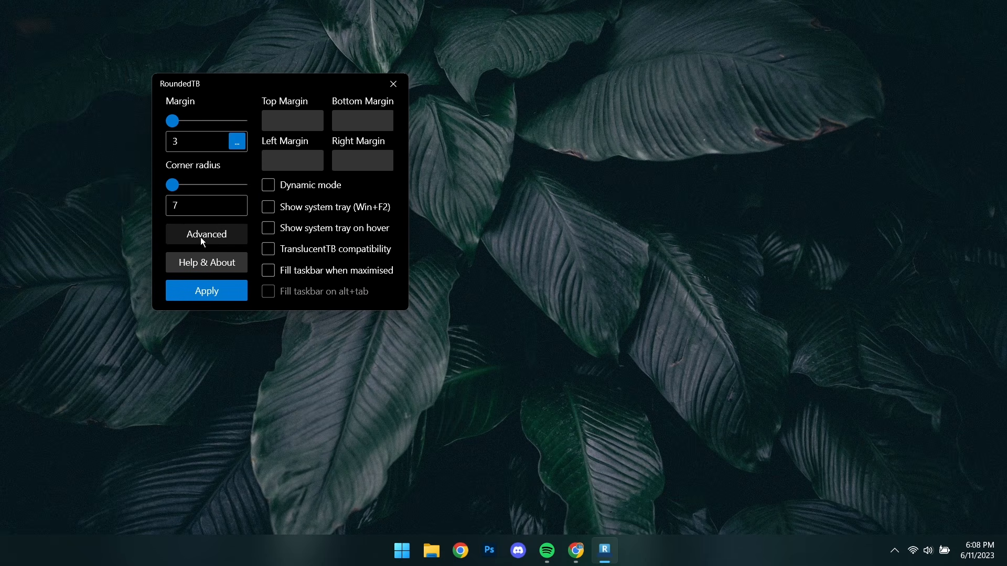
left_click(267, 190)
left_click(269, 208)
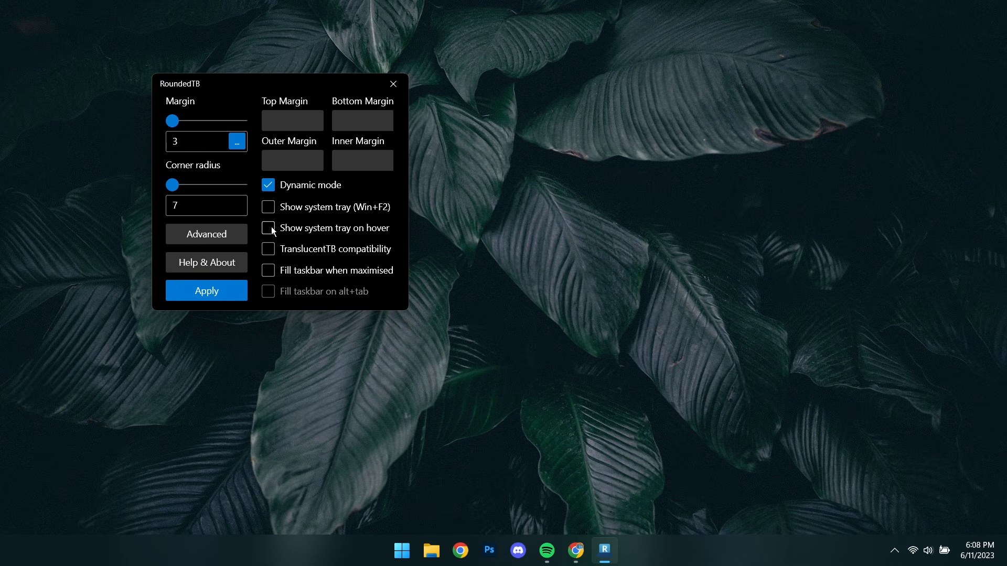
left_click(270, 230)
Enable TranslucentTB compatibility and Fill taskbar when maximised, then apply the RoundedTB settings and close its window.
left_click(269, 250)
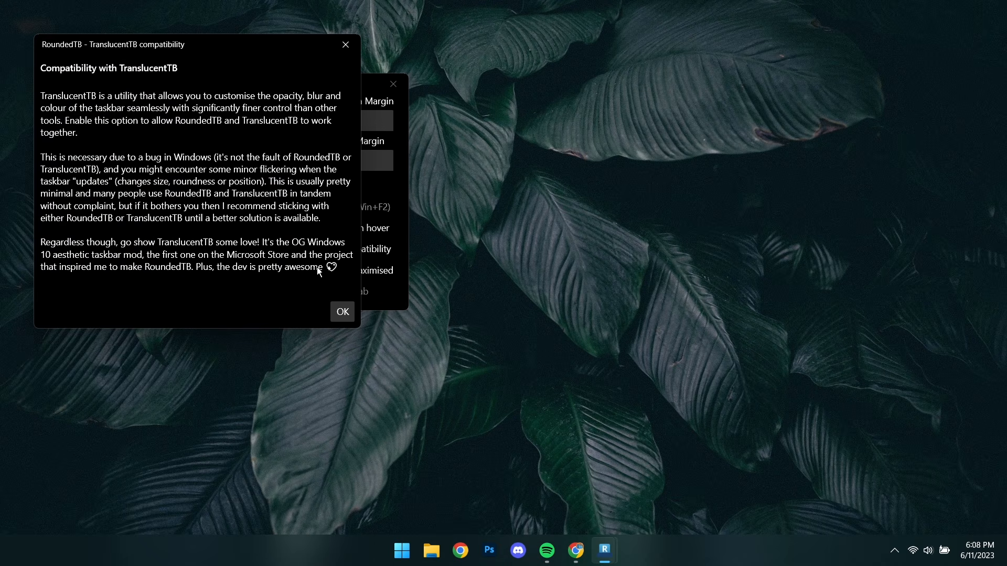
left_click(339, 310)
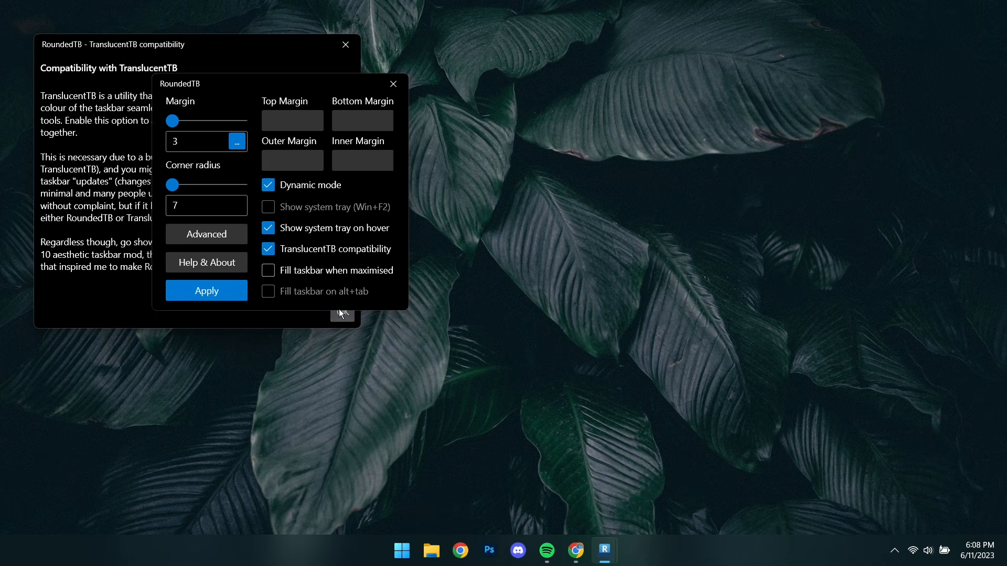
left_click(273, 272)
left_click(235, 290)
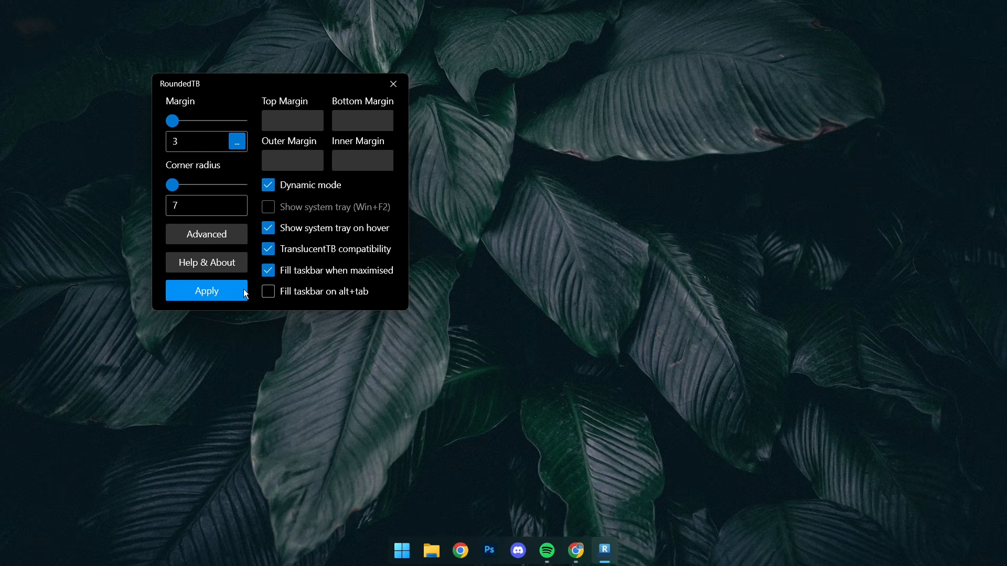
left_click(393, 85)
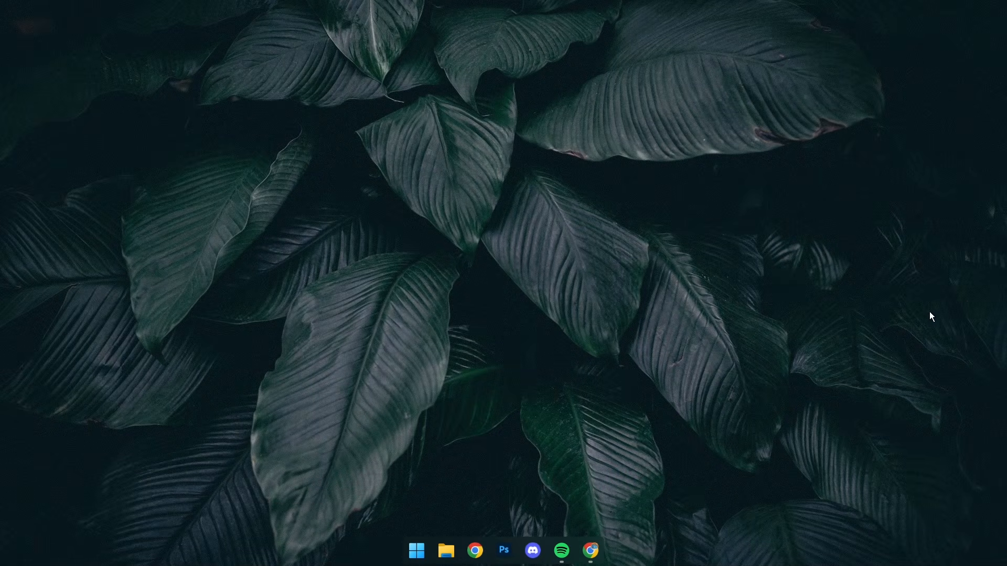
Switch to Chrome, download MLWapp V2.6 from the MyLiveWallpapers page, and show MLWapp2.6.zip in its folder with the browser minimized.
left_click(591, 550)
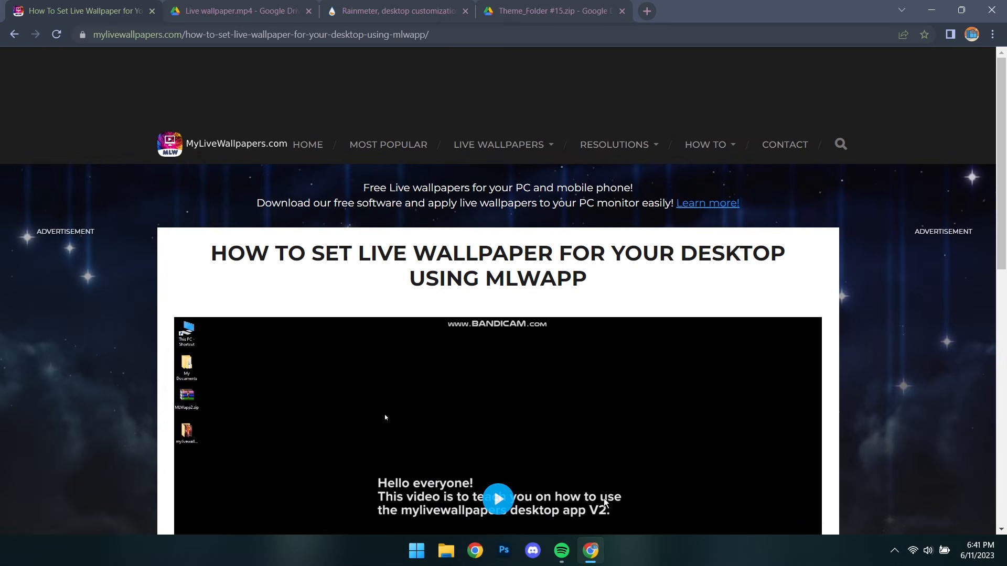
scroll(585, 438, "down", 7)
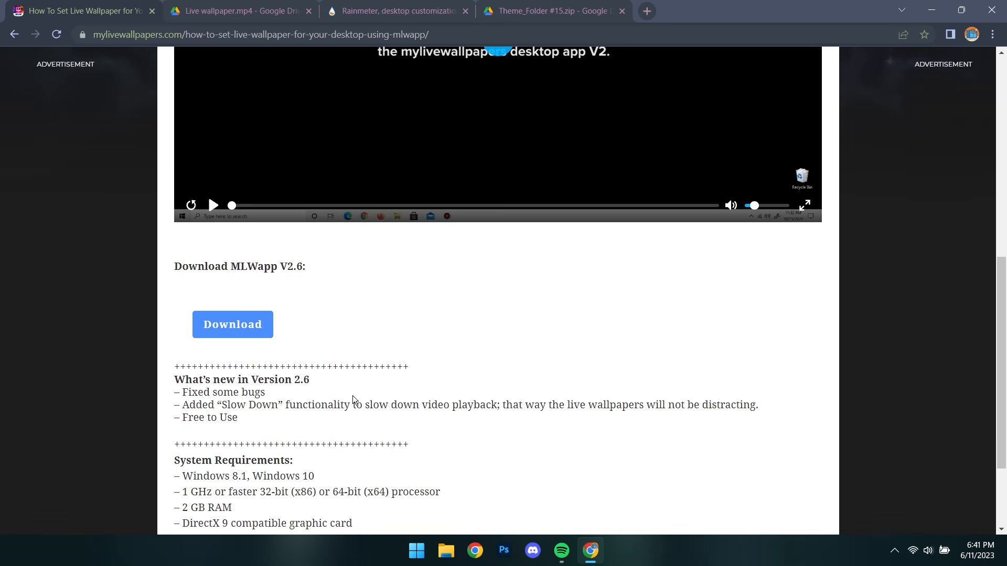
left_click(265, 333)
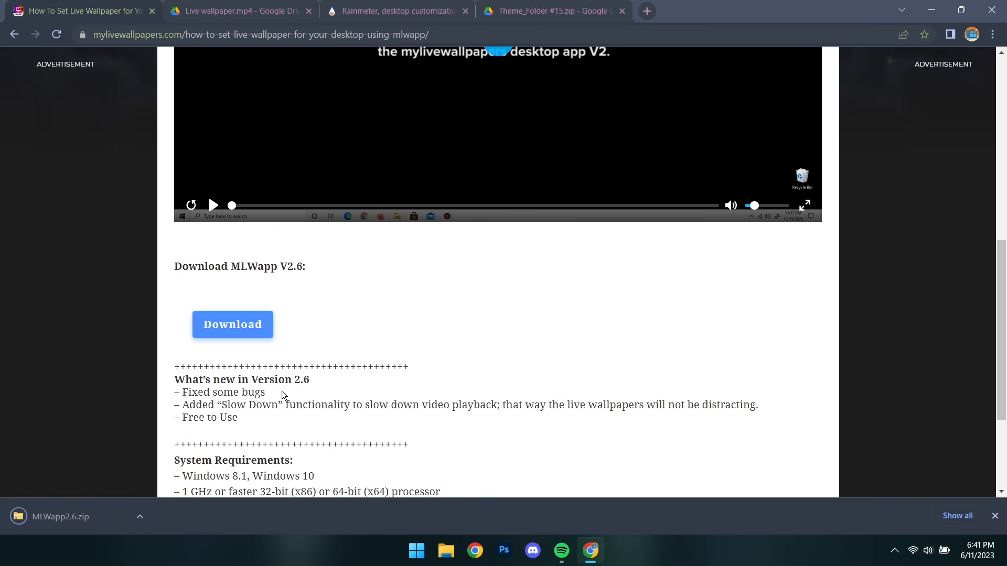
left_click(140, 517)
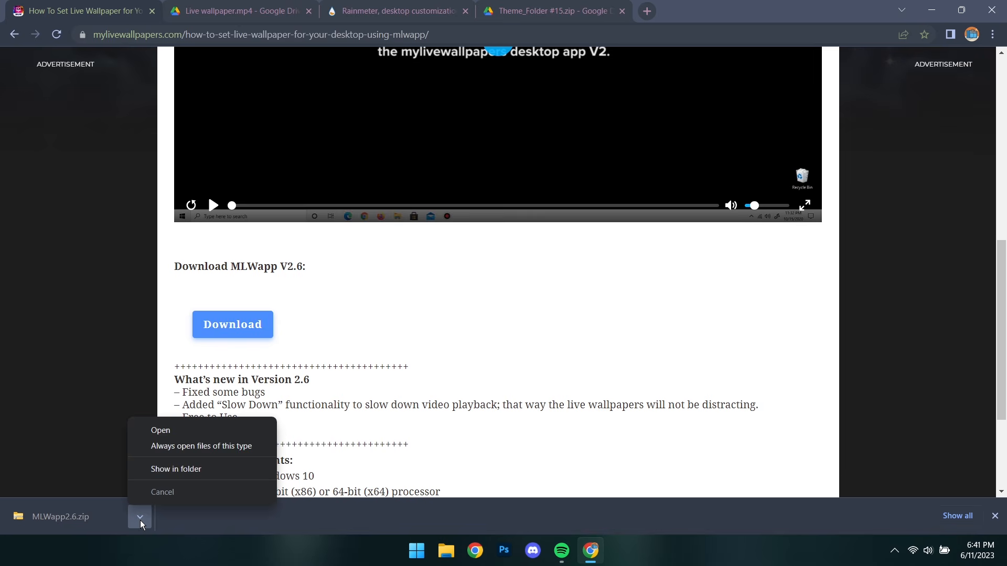
left_click(155, 473)
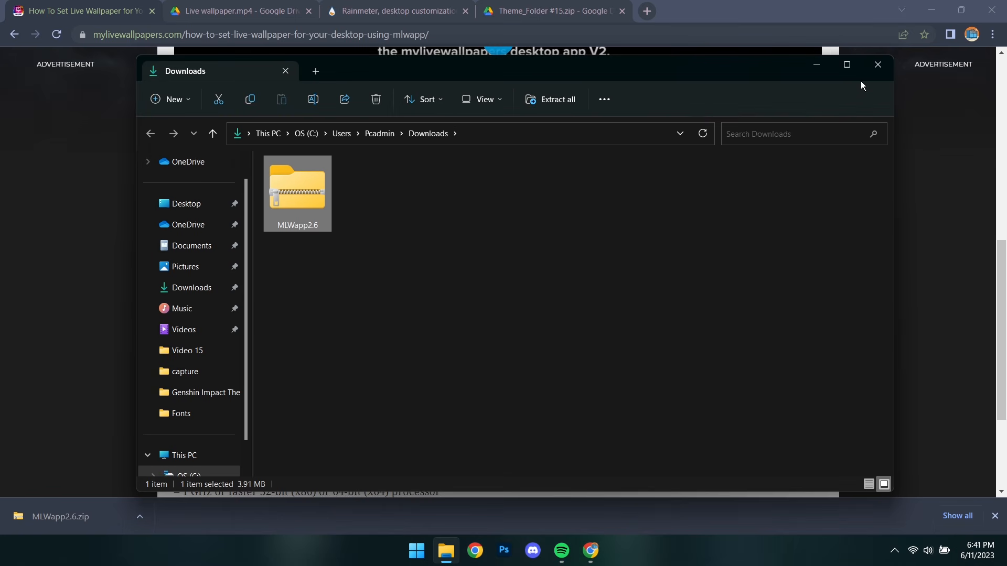
left_click(932, 11)
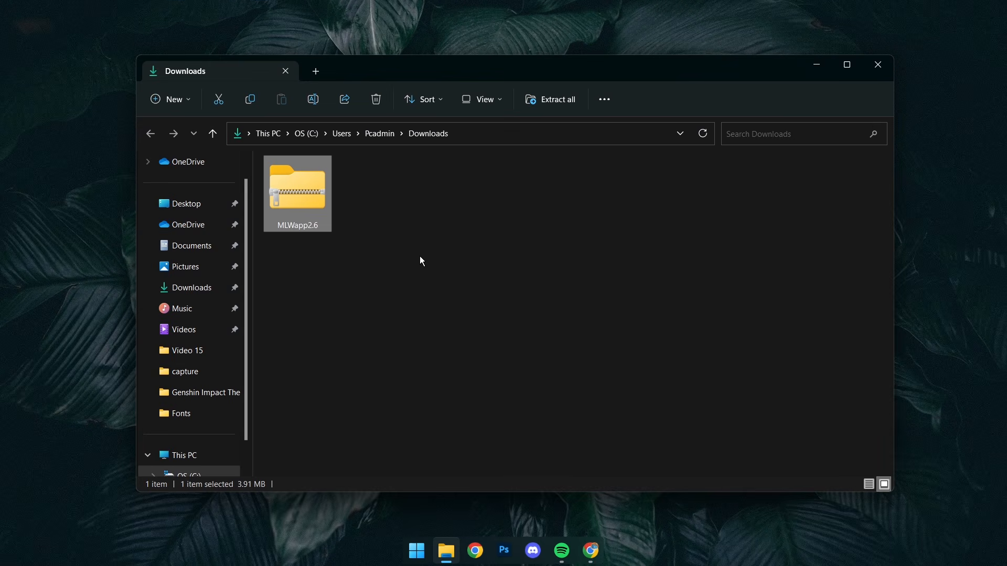
Extract the MLWapp2.6 archive with WinRAR into its own MLWapp2.6 folder within Downloads.
right_click(309, 209)
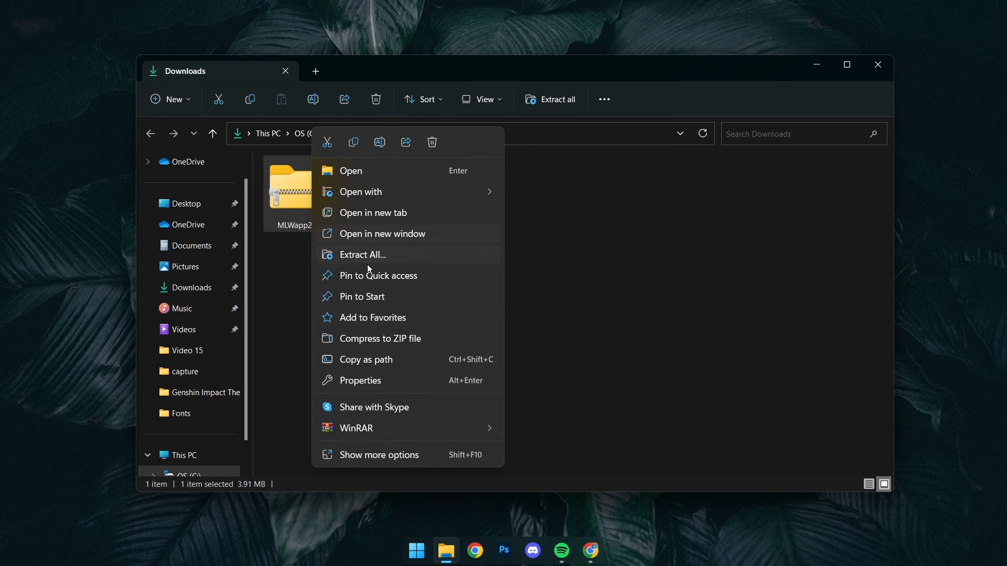
left_click(368, 451)
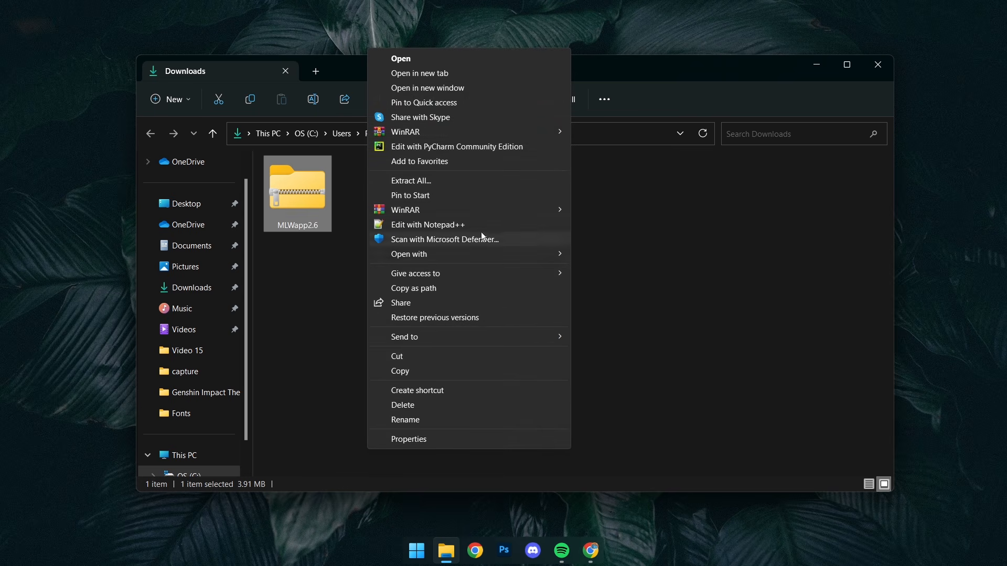
mouse_move(549, 134)
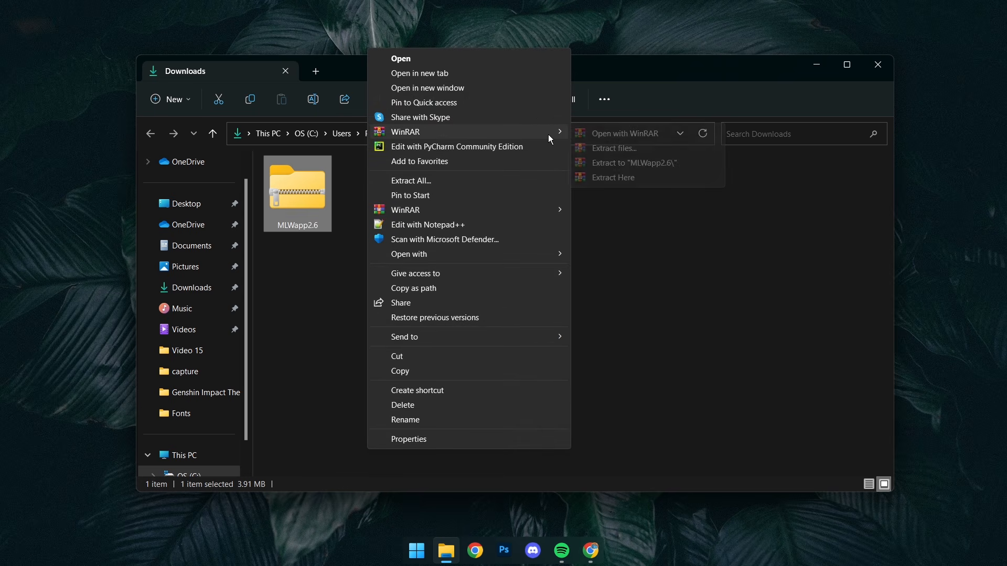
left_click(606, 159)
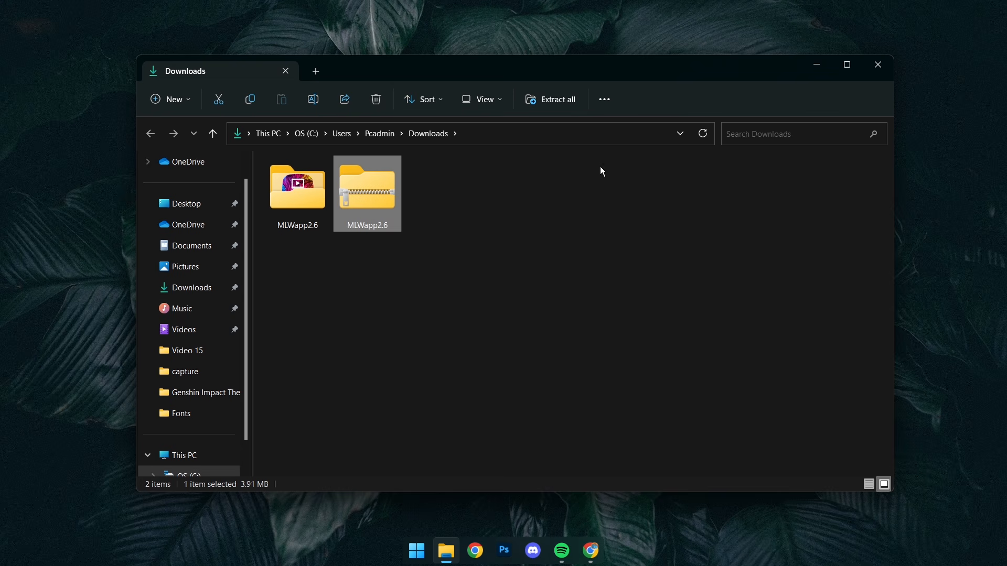
Launch the MLWapp2.6.x64 installer from the extracted MLWapp2.6 folder and close the File Explorer window.
double_click(311, 212)
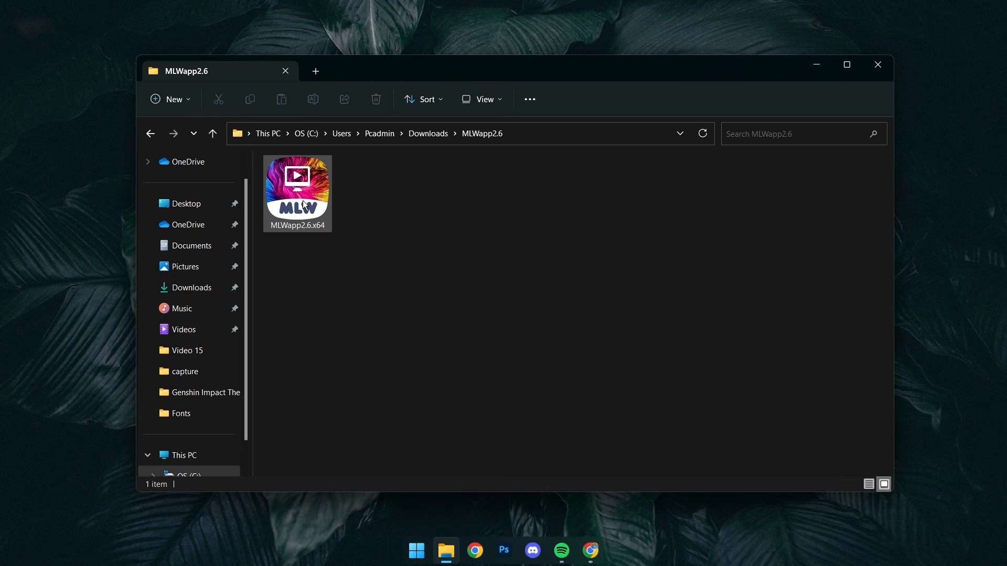
right_click(301, 193)
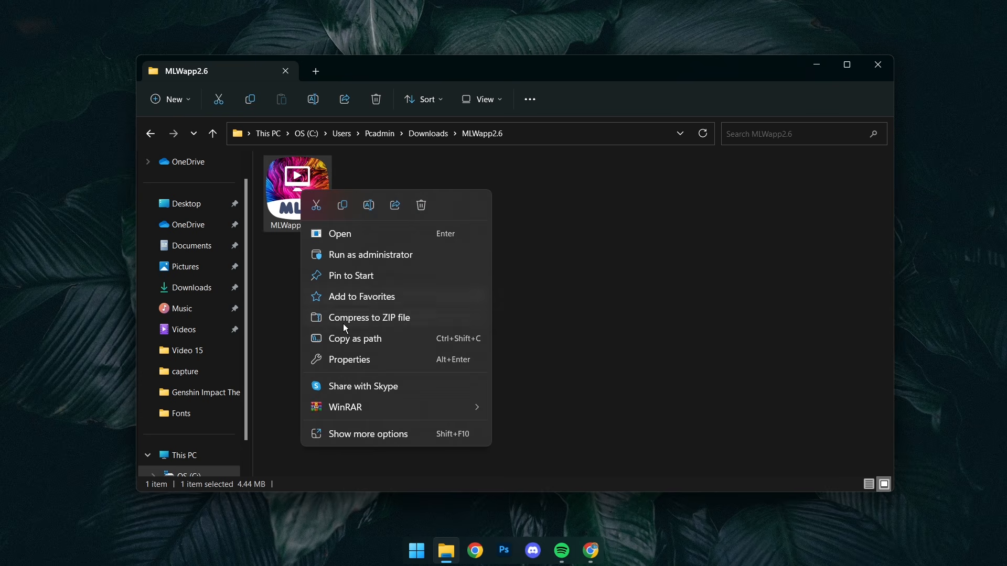
left_click(346, 433)
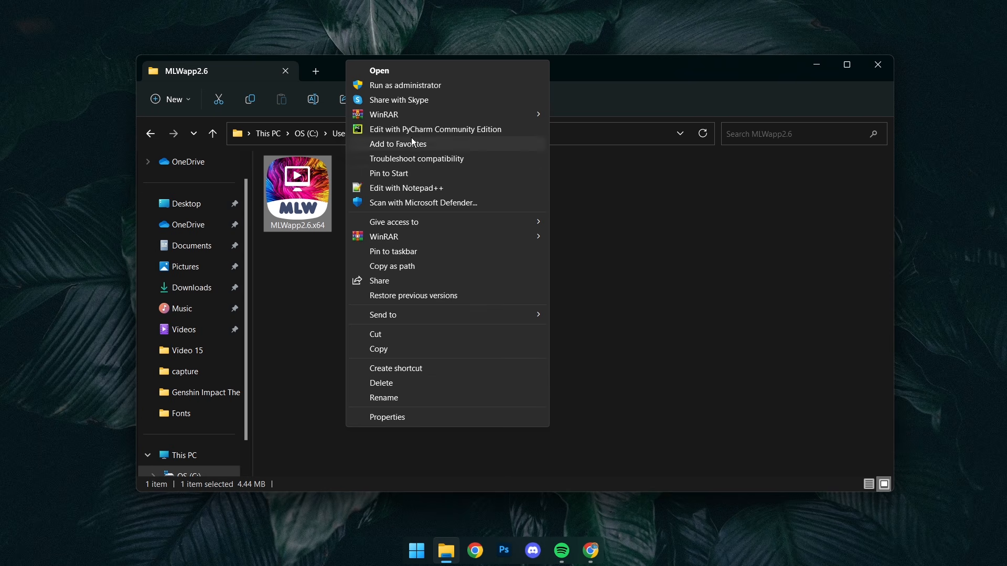
left_click(420, 74)
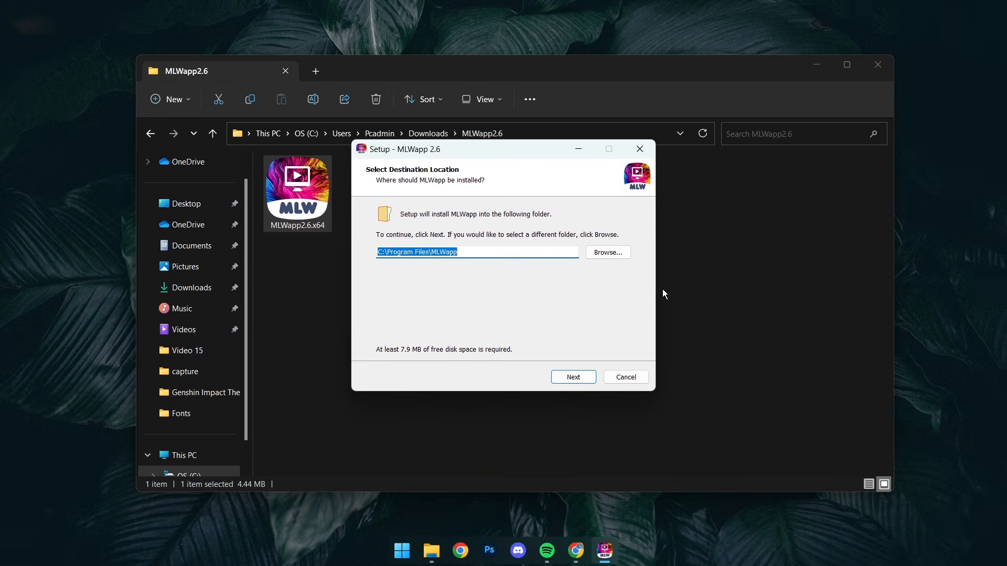
left_click(873, 66)
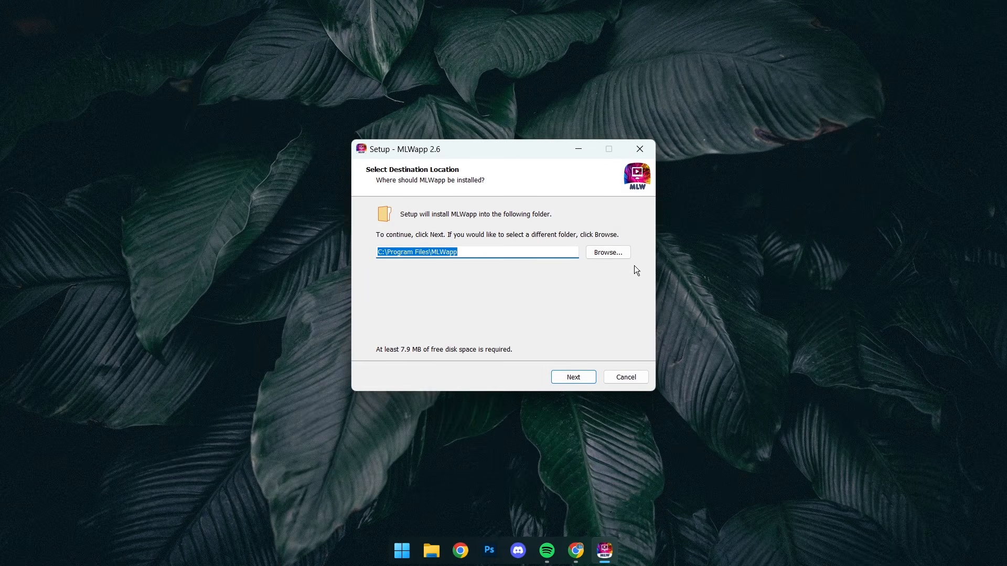
Install MLWapp 2.6 into C:\Program Files\MLWapp, finish the setup with the app launched, and minimize its window.
left_click(575, 375)
left_click(575, 376)
left_click(574, 376)
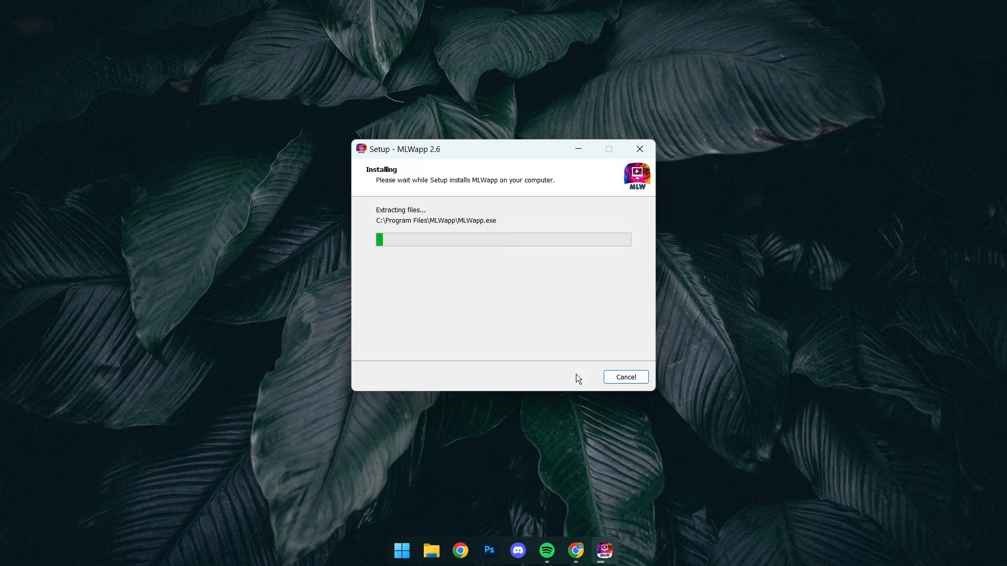
left_click(578, 378)
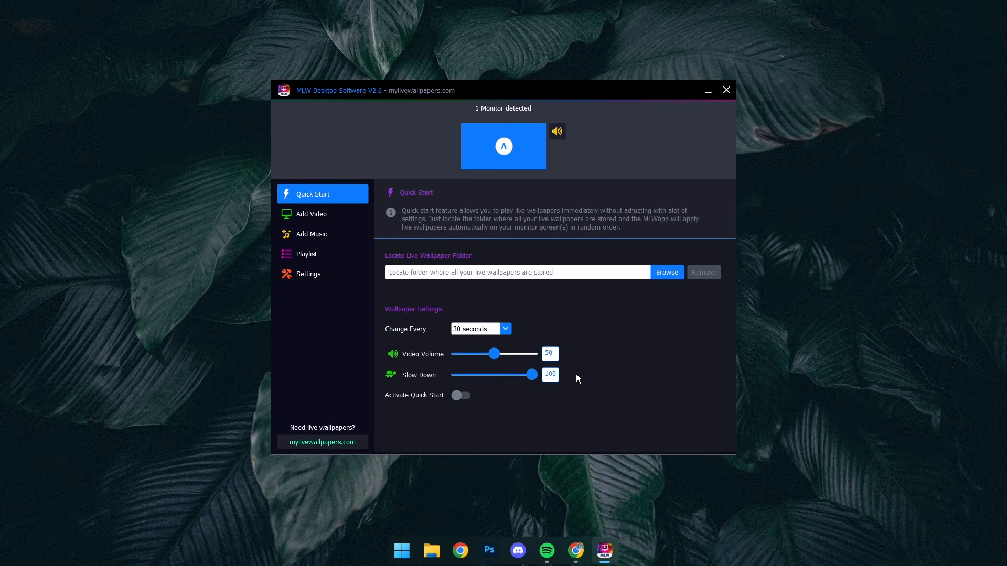
left_click(707, 93)
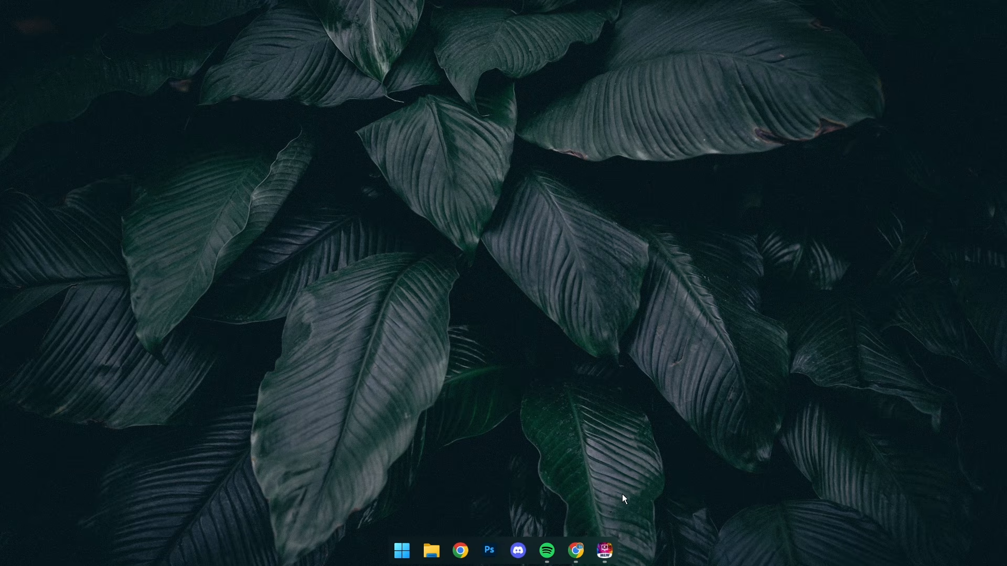
Switch to Chrome, download Live wallpaper.mp4 from its Google Drive page, and minimize the browser.
left_click(577, 550)
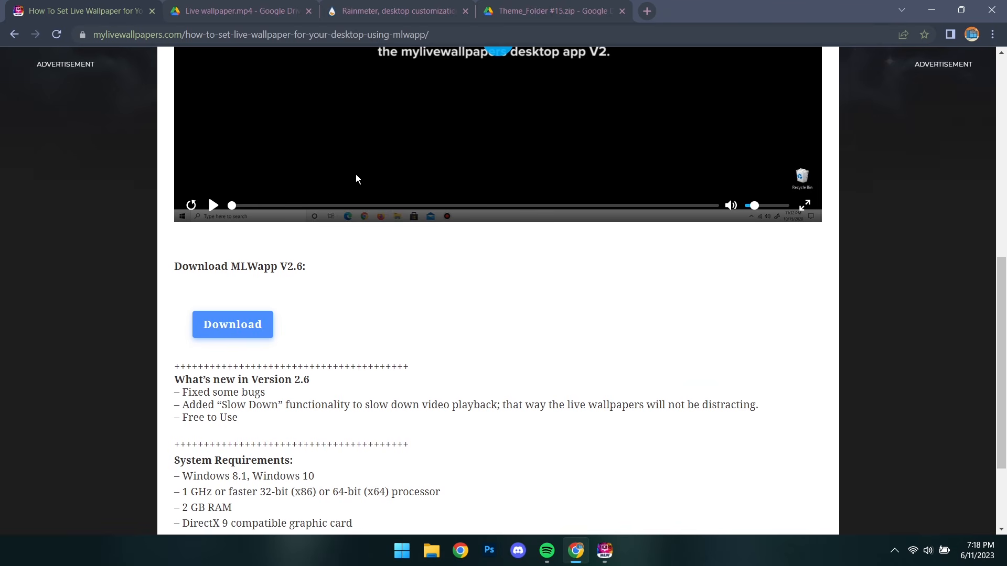
left_click(273, 16)
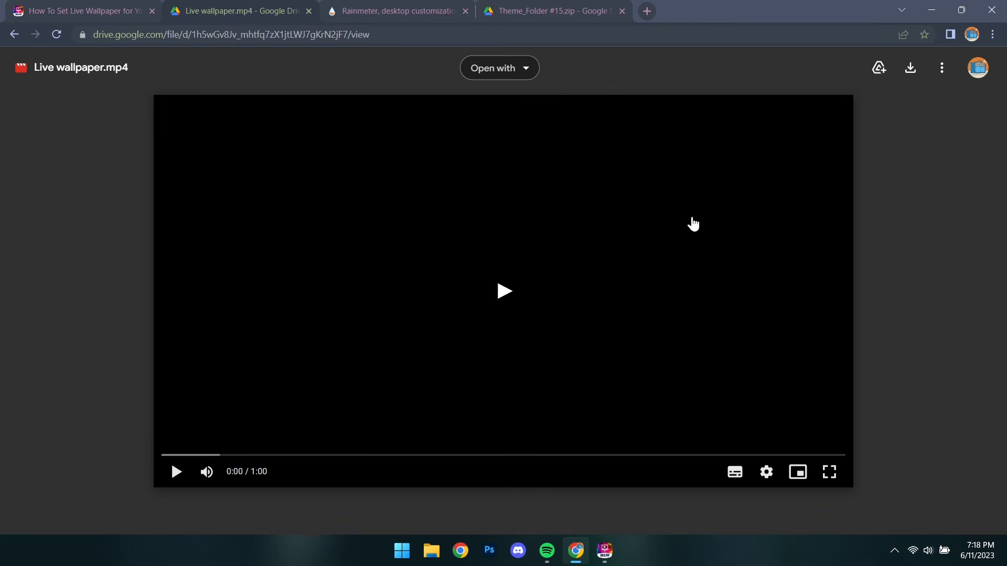
left_click(913, 71)
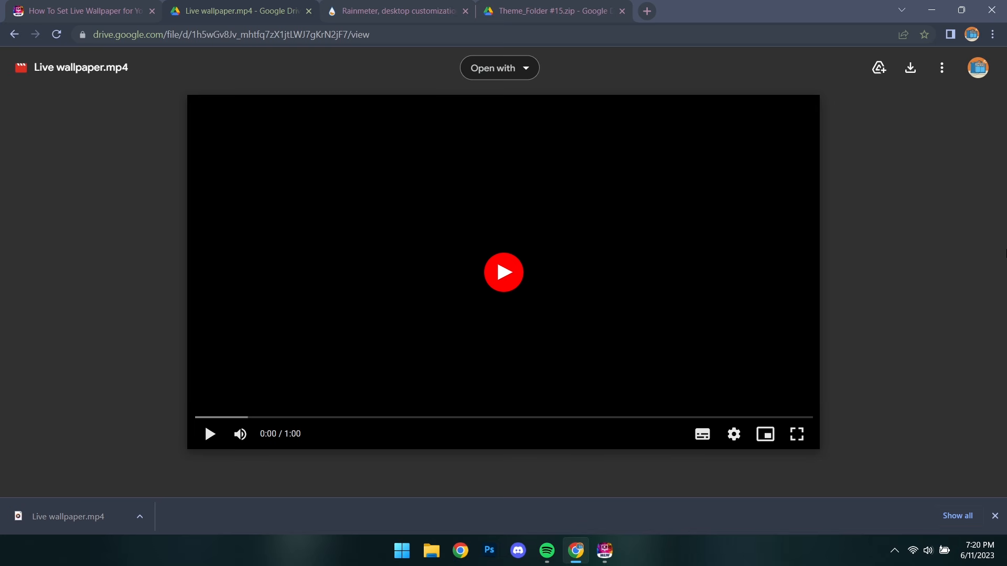
left_click(921, 11)
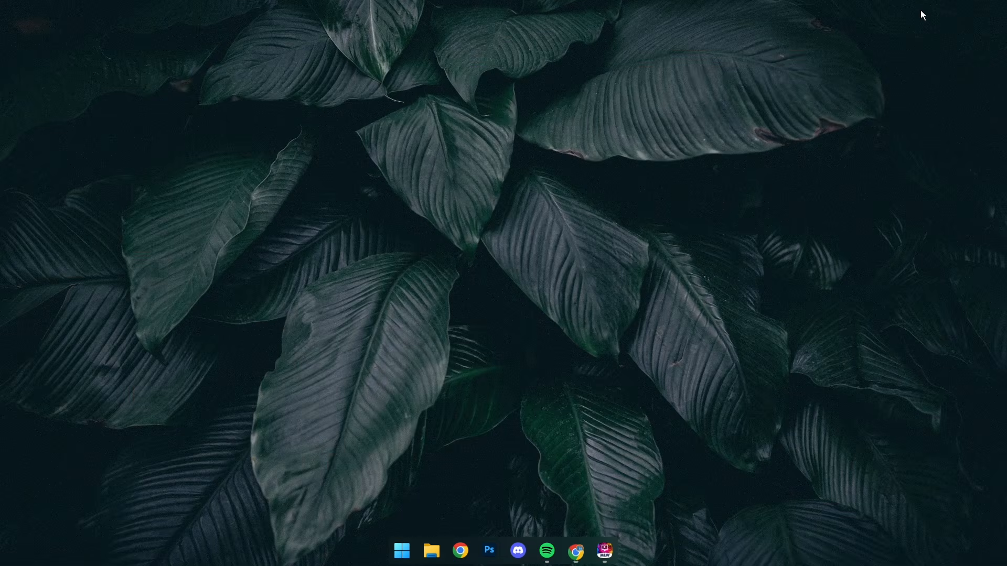
Switch to MLWapp, add Live wallpaper.mp4 from Downloads as the live wallpaper for Monitor A, and close the app window.
left_click(609, 553)
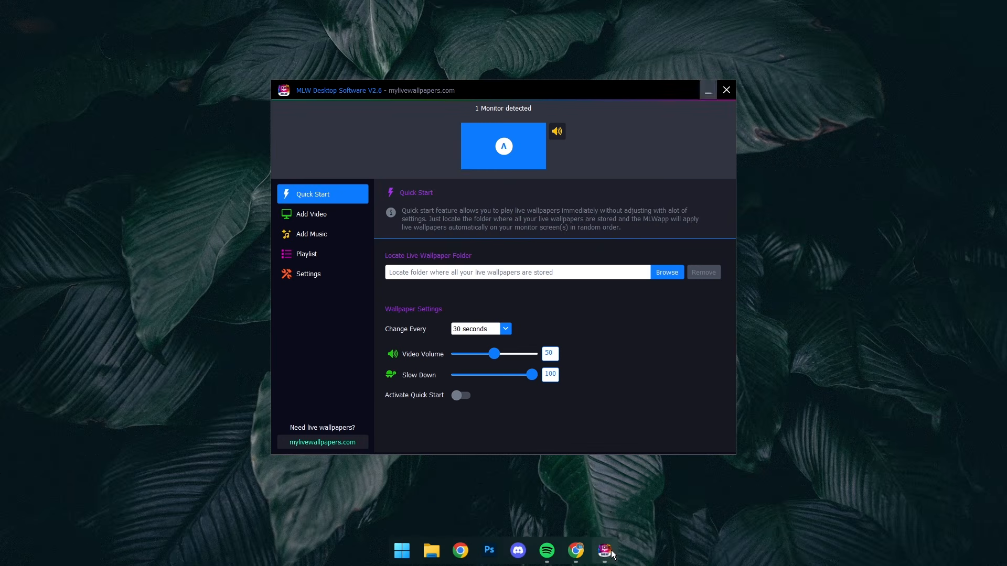
left_click(349, 215)
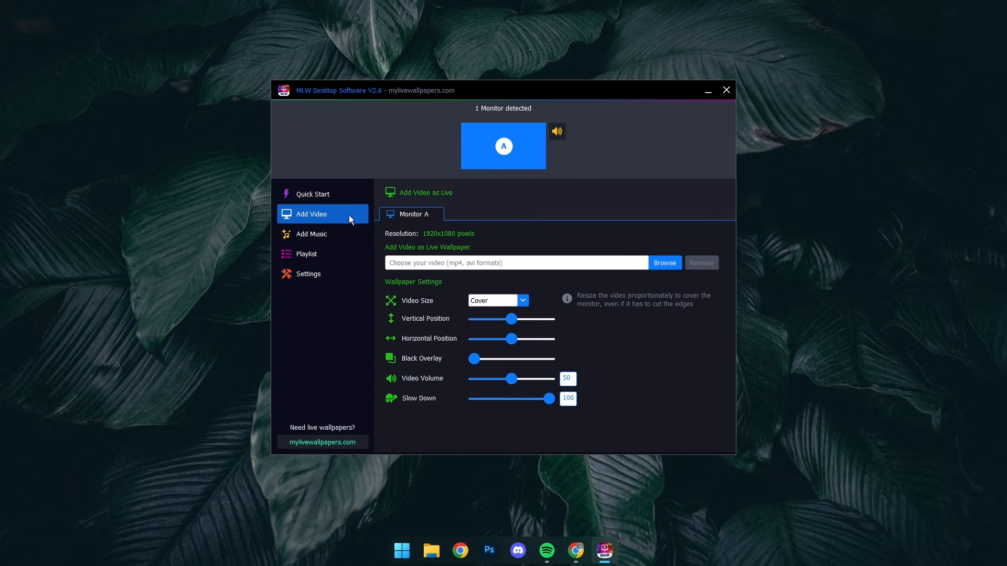
left_click(659, 267)
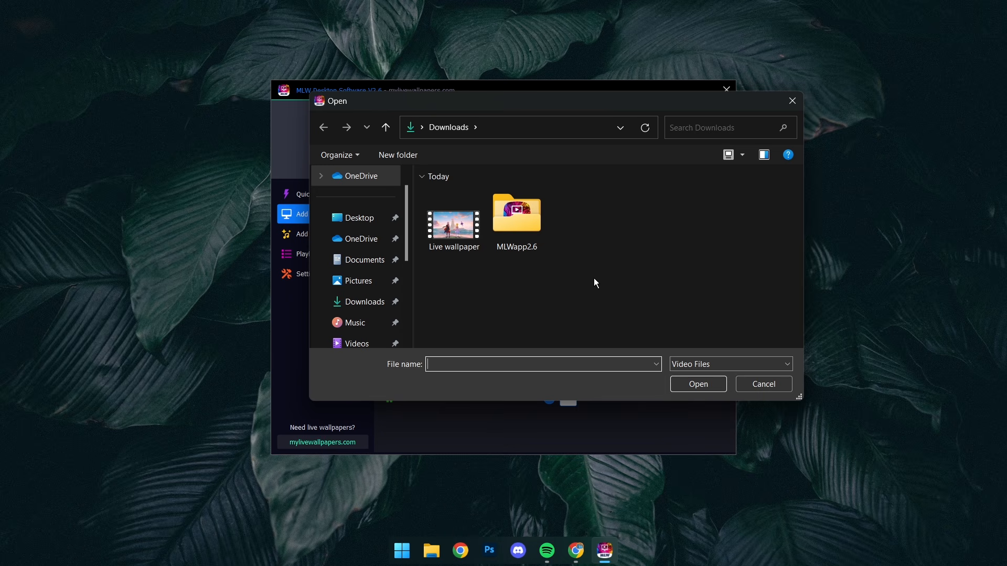
left_click(461, 247)
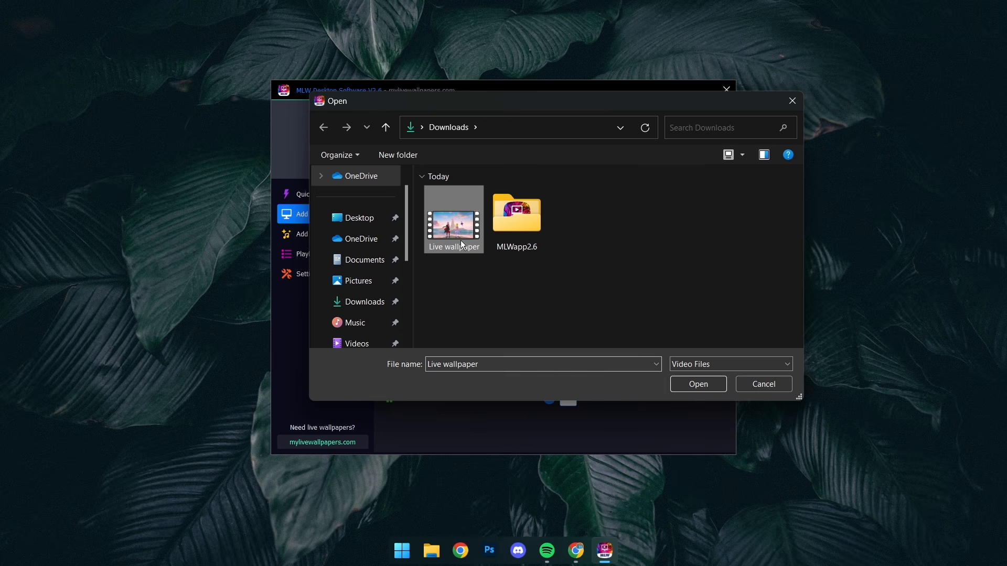
left_click(685, 385)
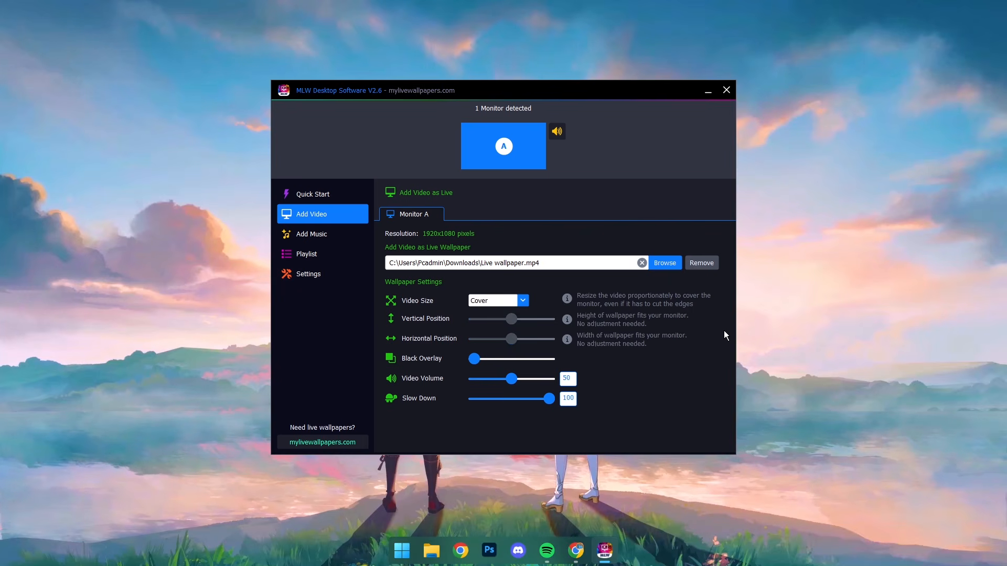
left_click(726, 90)
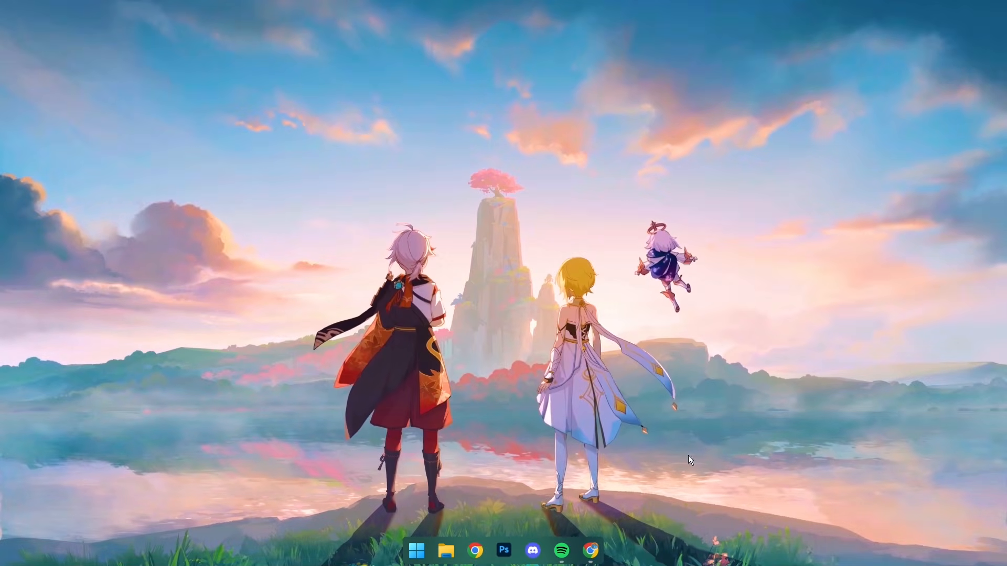
Switch to Chrome, download Rainmeter 4.5.17 from rainmeter.net, launch its installer, and minimize the browser.
left_click(591, 551)
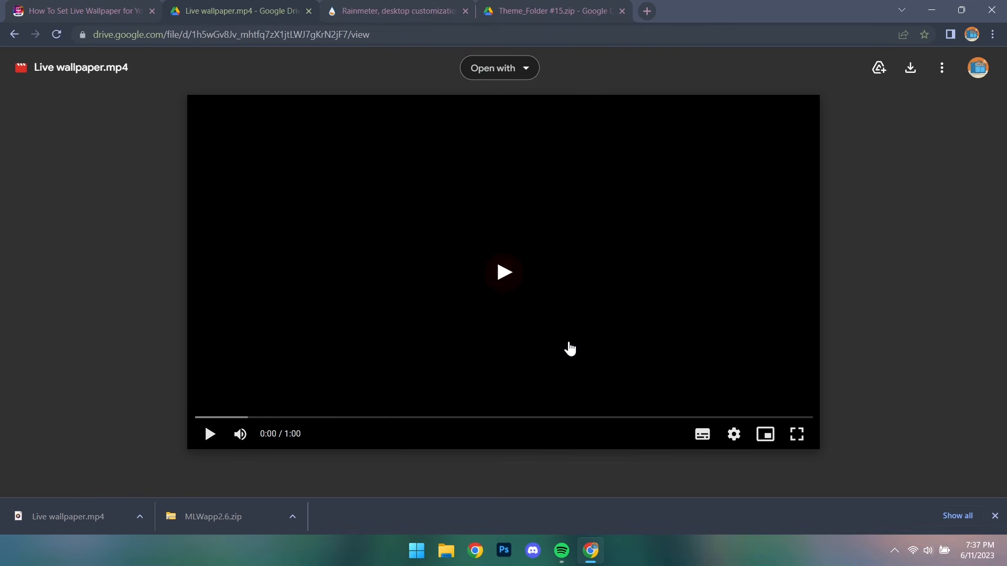
left_click(432, 12)
scroll(472, 84, "down", 3)
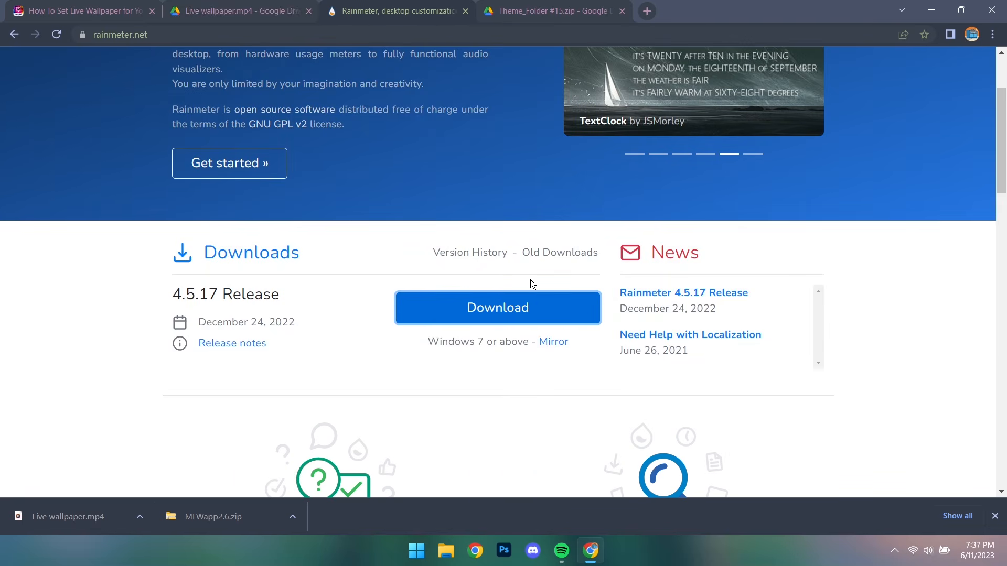
left_click(530, 308)
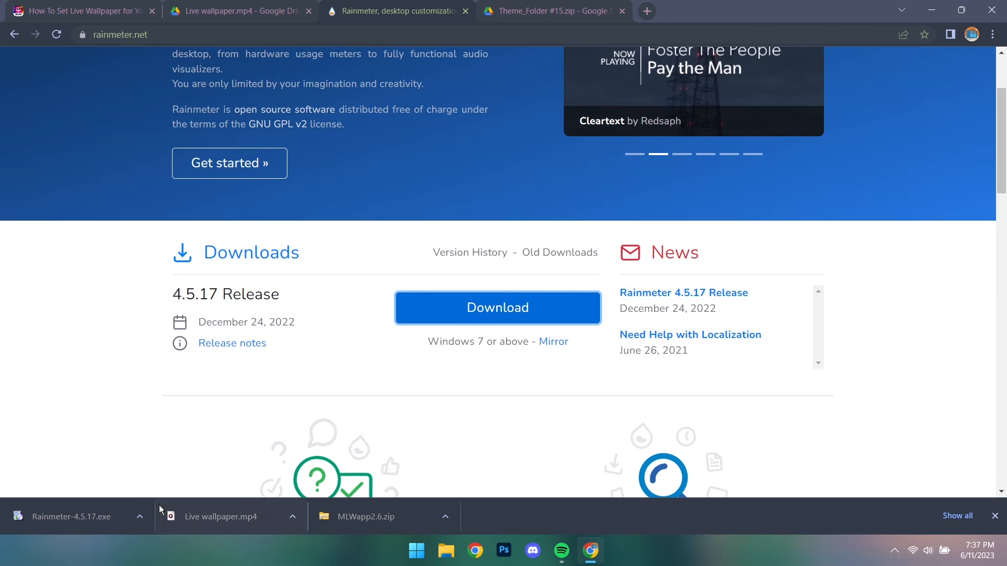
left_click(143, 511)
left_click(148, 434)
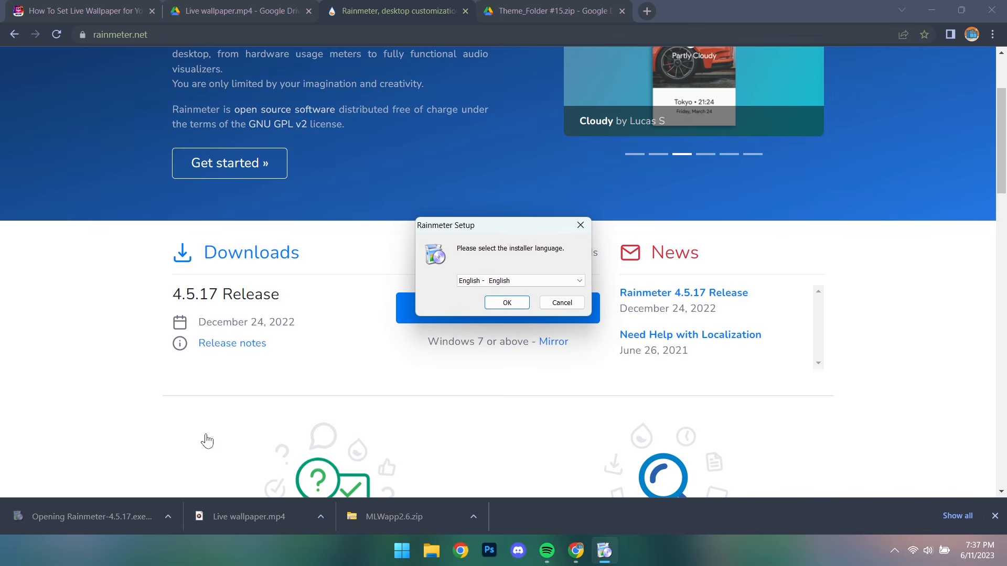
left_click(923, 13)
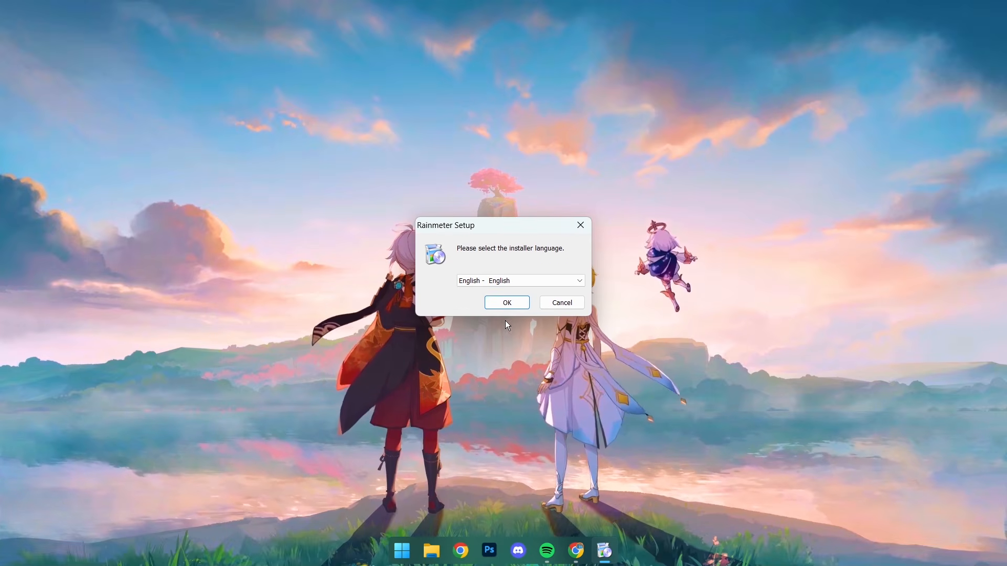
Install Rainmeter with English as the installer language and the Standard installation type, then finish with Run Rainmeter enabled.
left_click(504, 303)
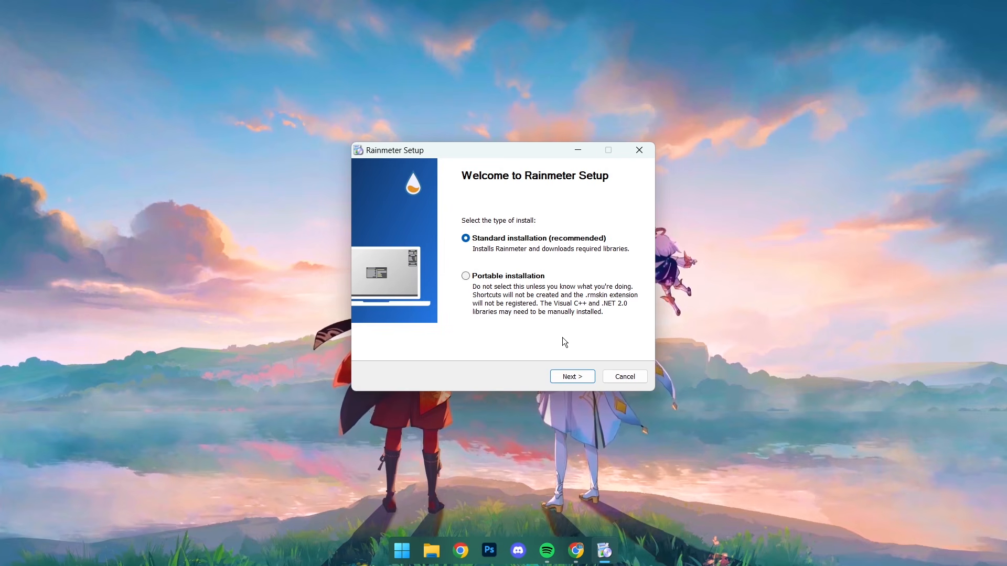
left_click(571, 376)
left_click(573, 377)
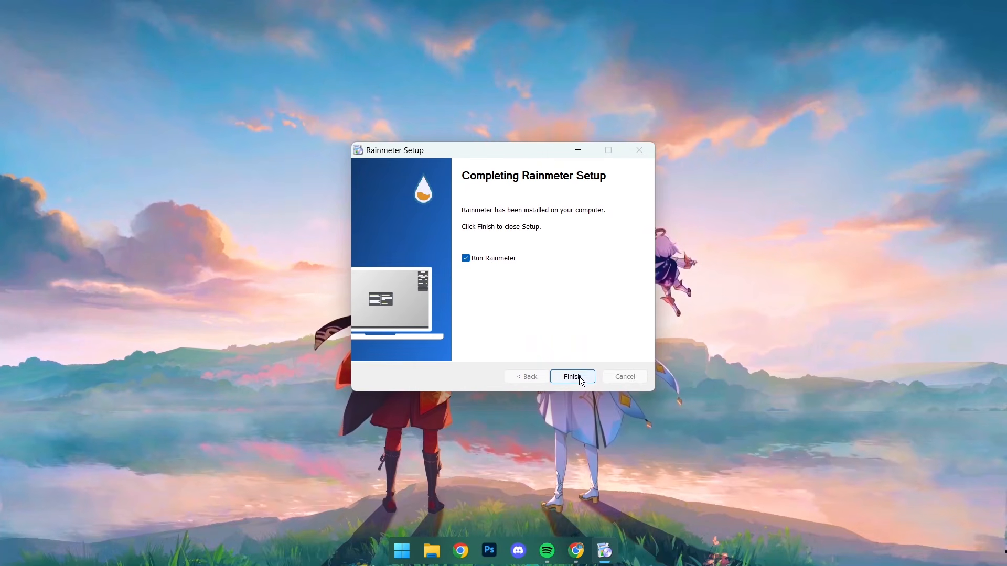
left_click(579, 377)
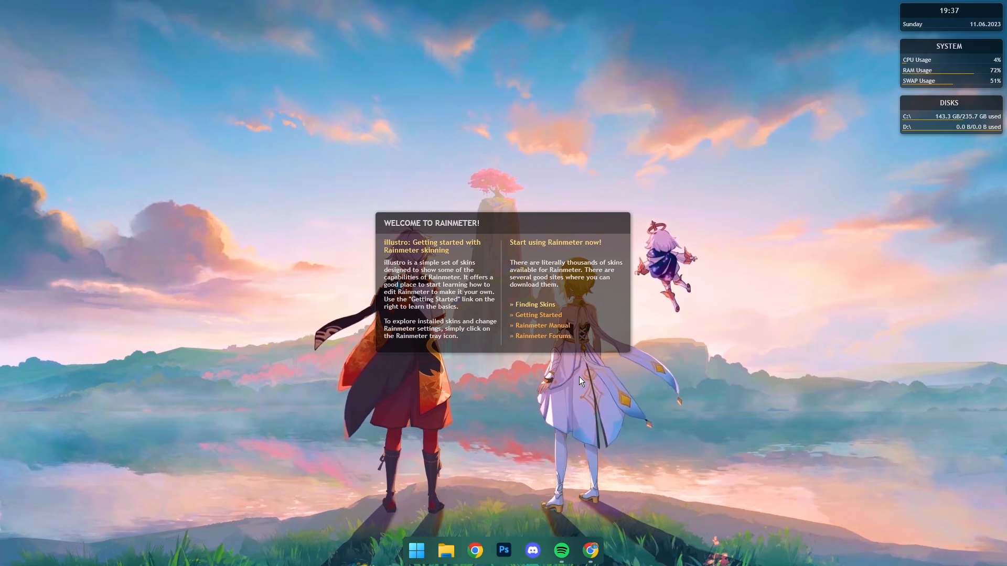
Unload Rainmeter's default illustro skins from the desktop: Welcome, Disk, System and Clock.
right_click(570, 227)
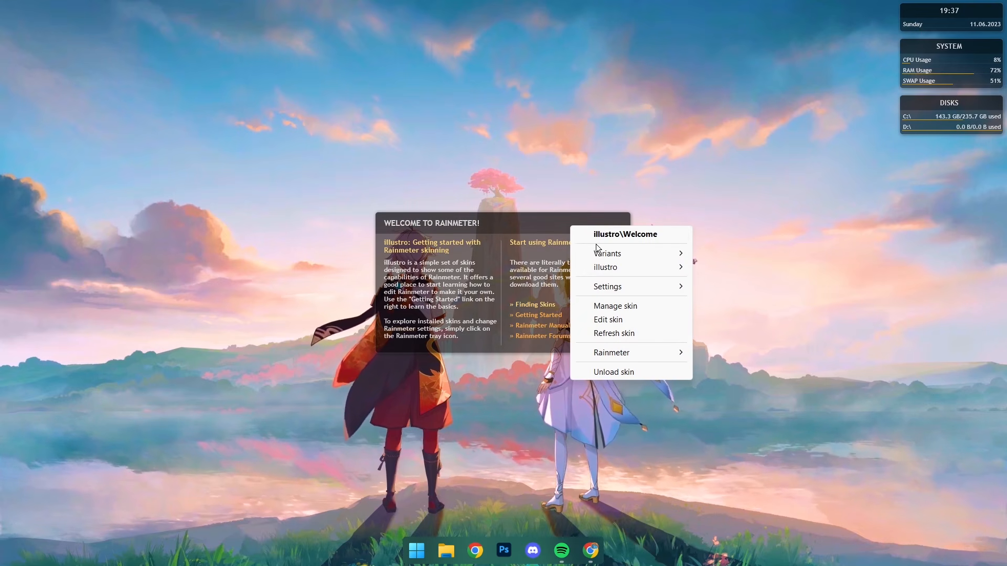
left_click(621, 372)
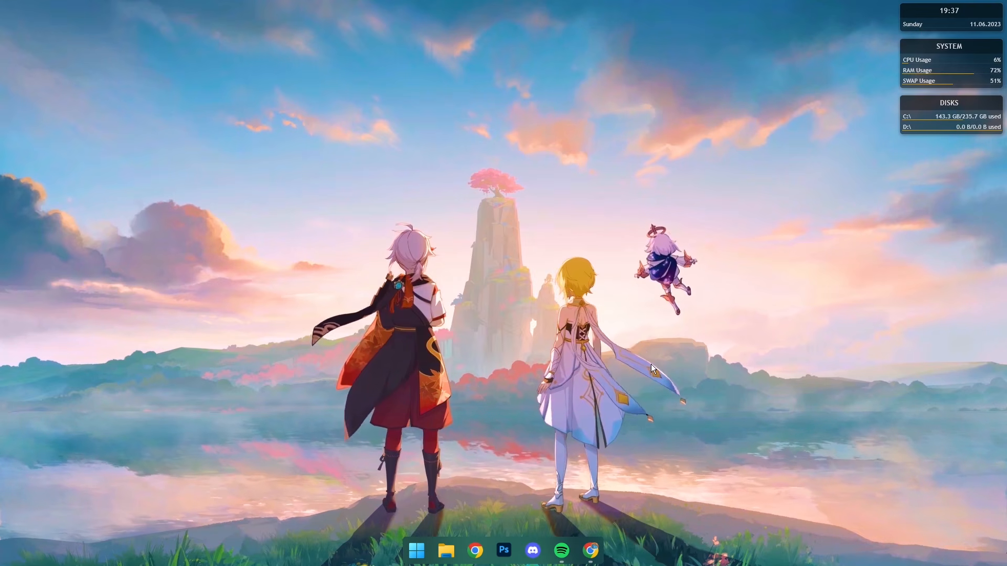
right_click(927, 104)
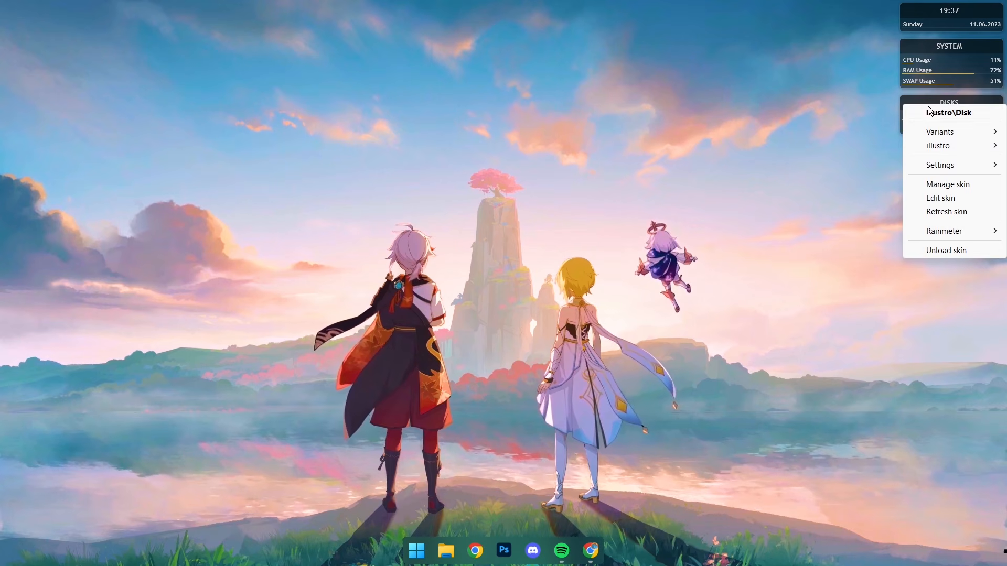
left_click(947, 250)
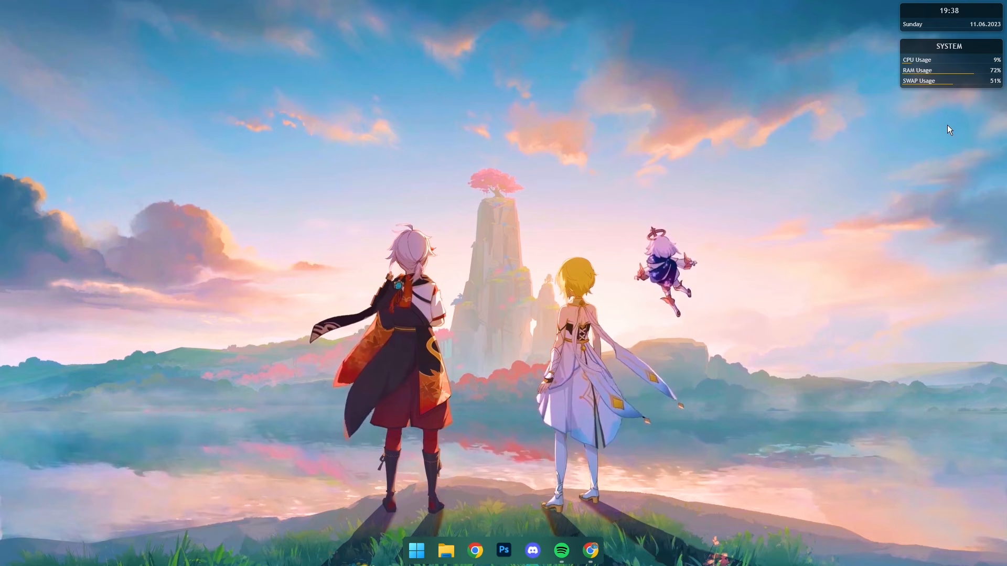
right_click(939, 52)
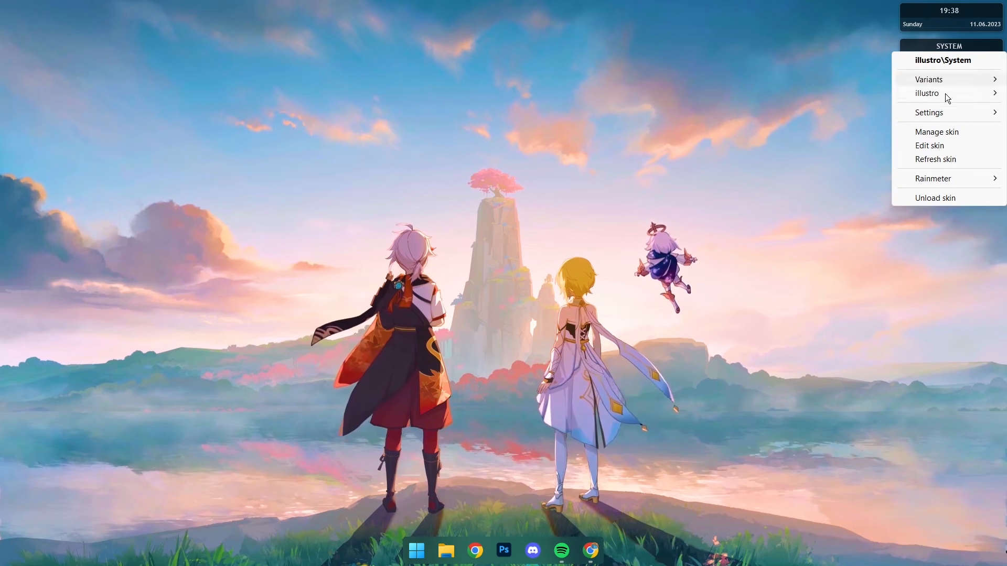
left_click(954, 197)
right_click(945, 20)
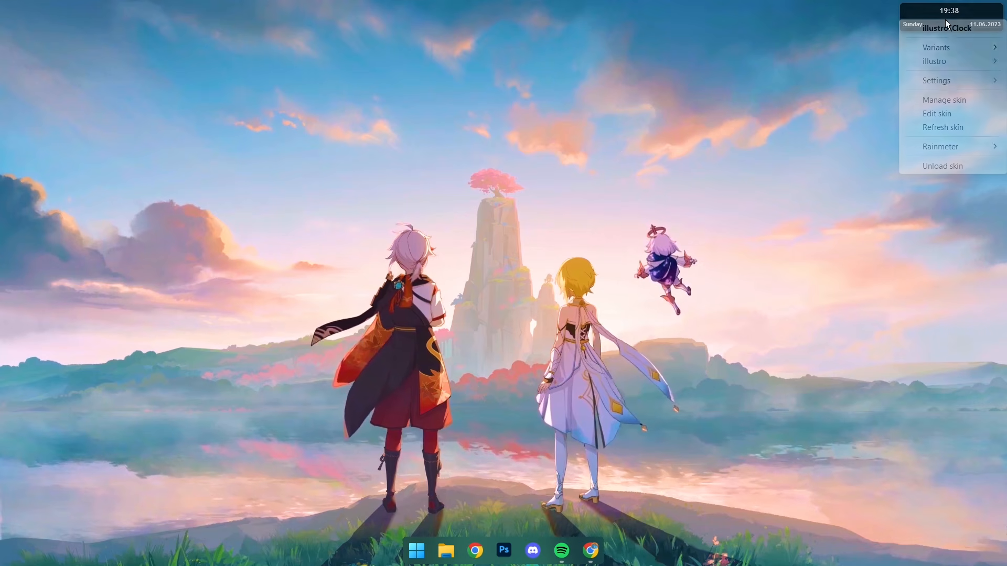
left_click(960, 166)
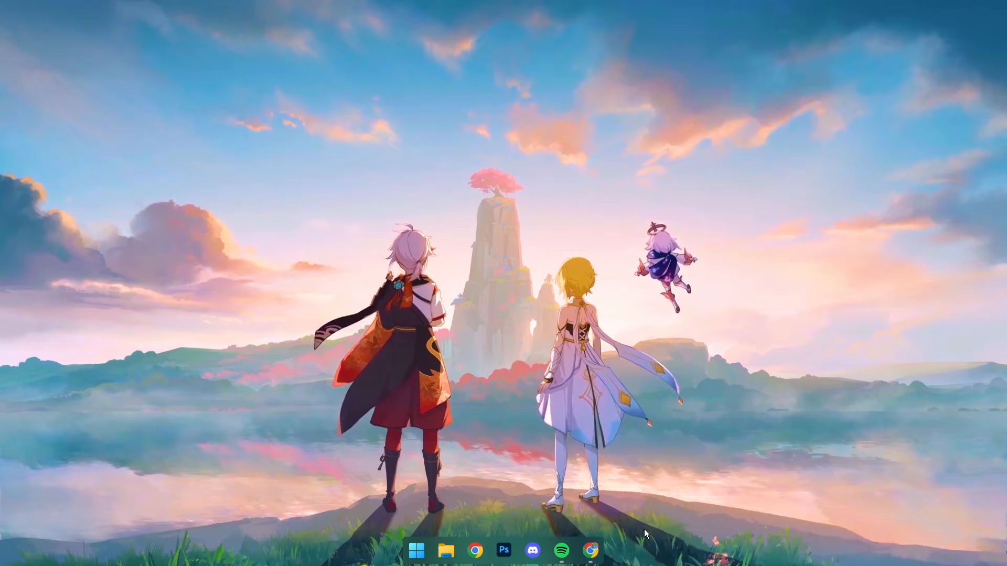
Switch to Chrome, download Theme_Folder #15.zip from Google Drive, show it in the Downloads folder, and close the browser.
left_click(593, 554)
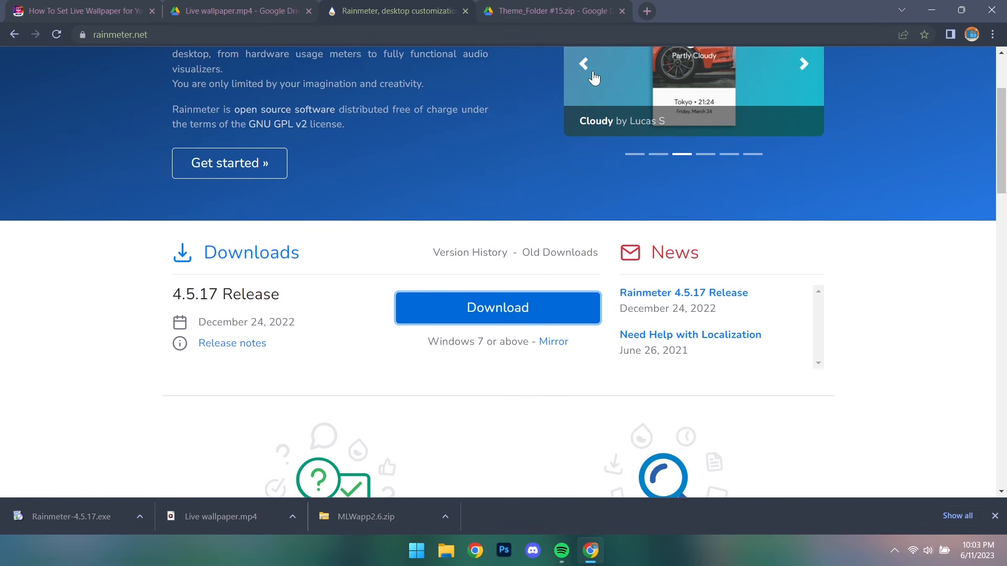
left_click(579, 16)
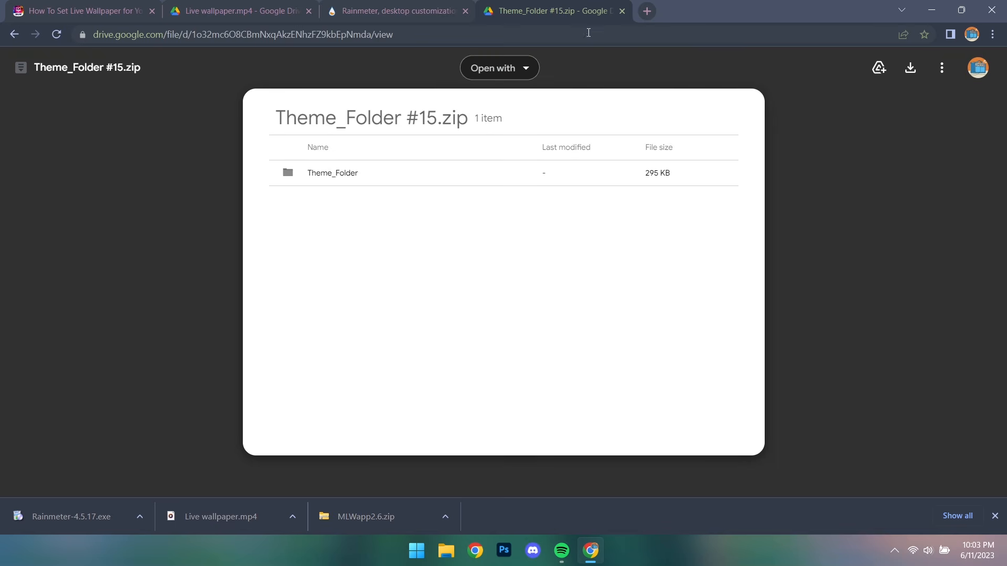
left_click(909, 69)
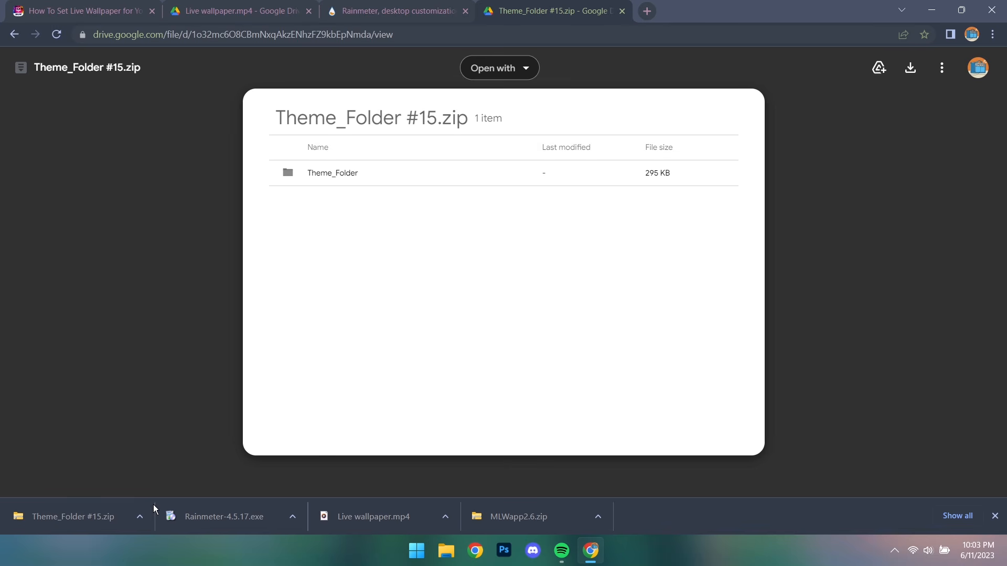
left_click(140, 517)
left_click(145, 470)
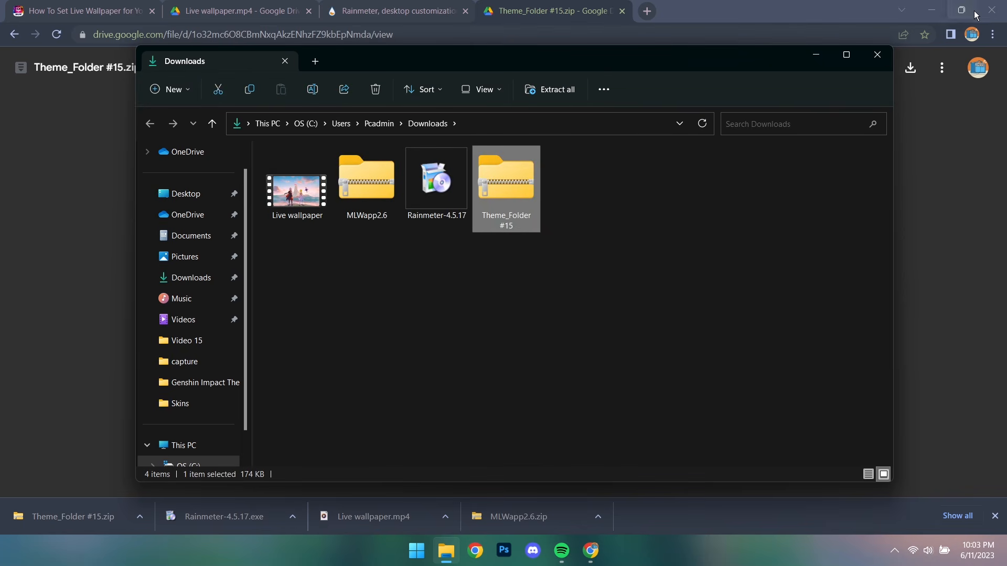
left_click(982, 11)
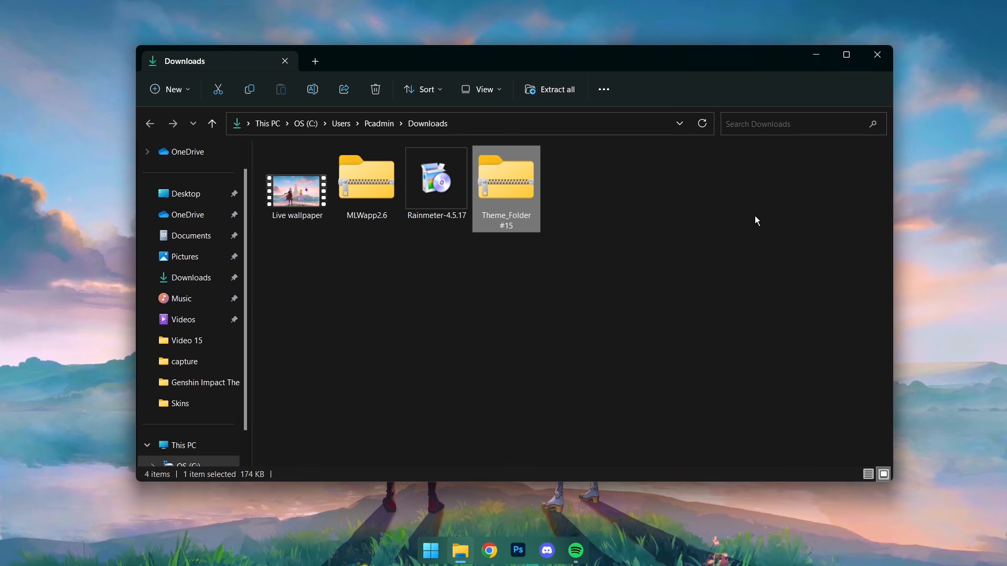
Extract Theme_Folder #15.zip directly into the Downloads folder with WinRAR.
right_click(517, 192)
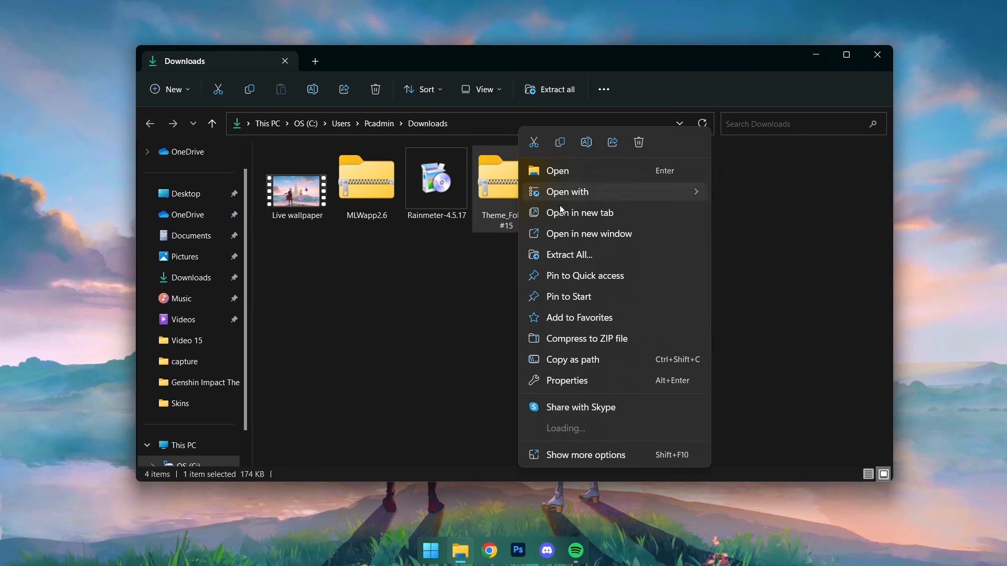
left_click(571, 455)
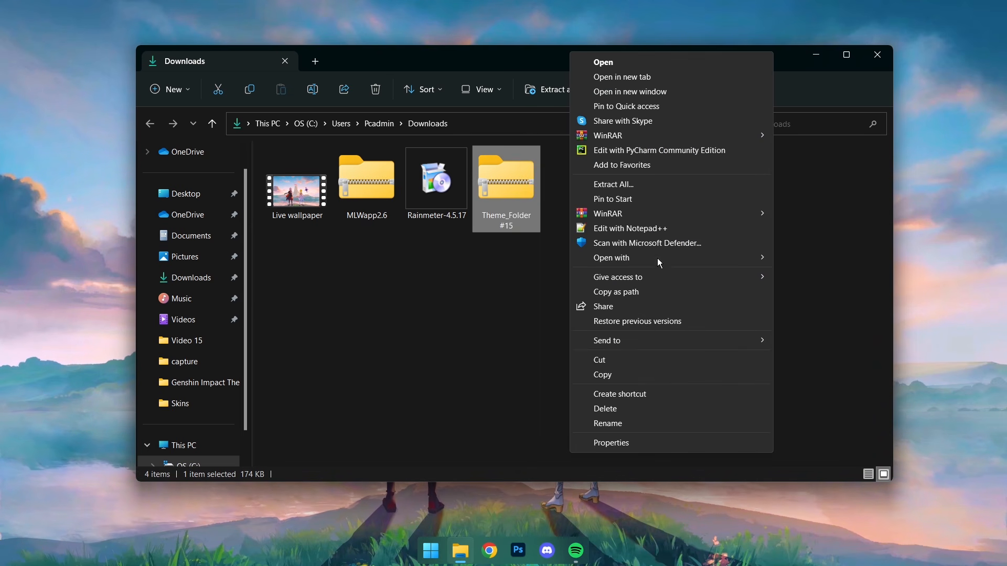
mouse_move(681, 141)
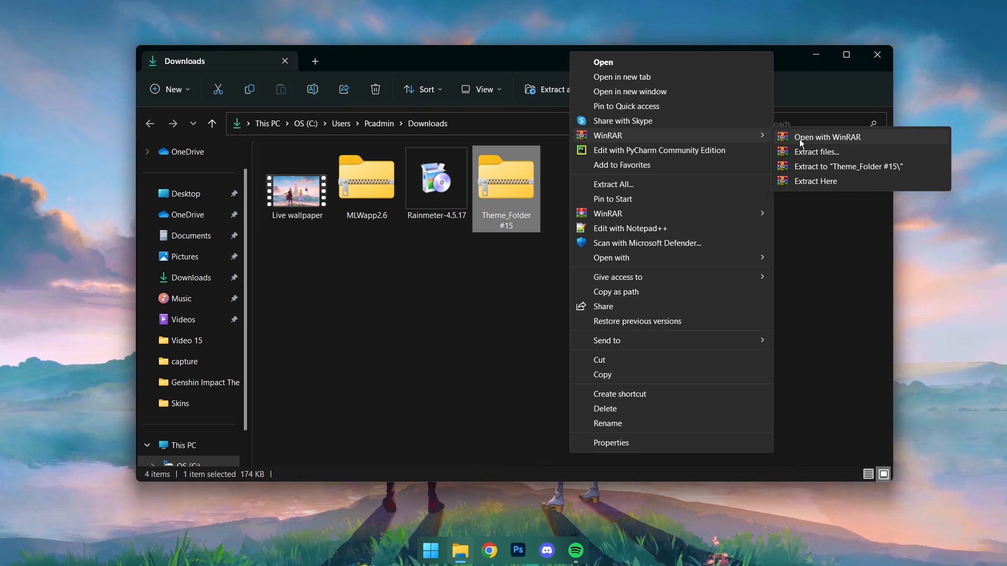
left_click(806, 178)
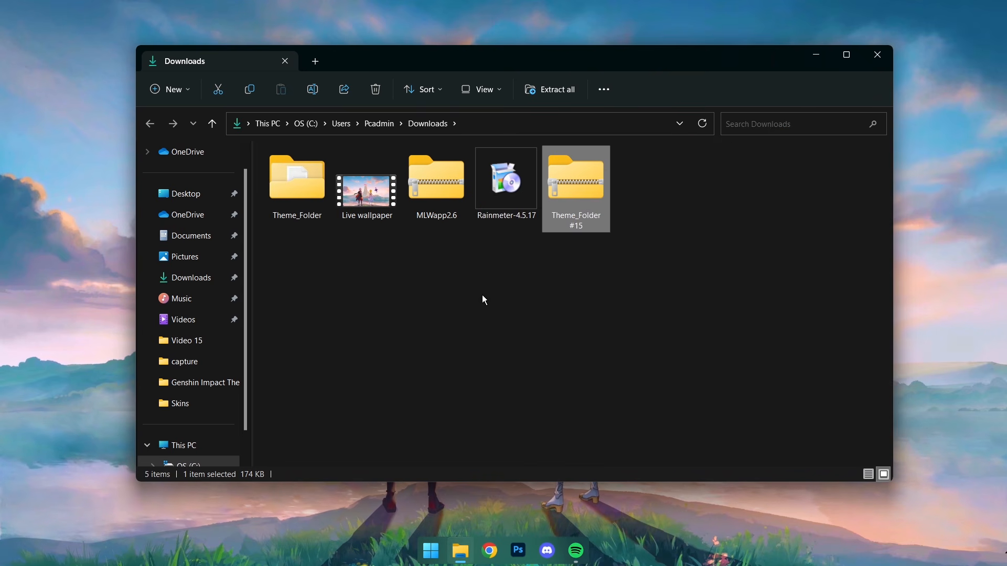
Install all four fonts from Theme_Folder's Fonts folder: electroharmonix, Metropolis-Medium, Metropolis-SemiBold and Ming Imperial.
double_click(310, 209)
double_click(310, 211)
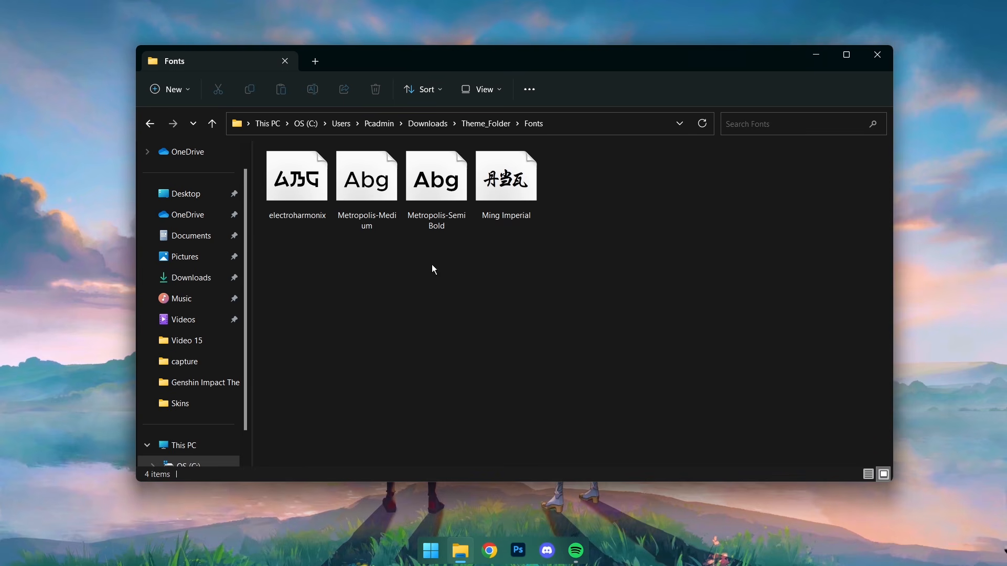
left_click_drag(535, 283, 294, 187)
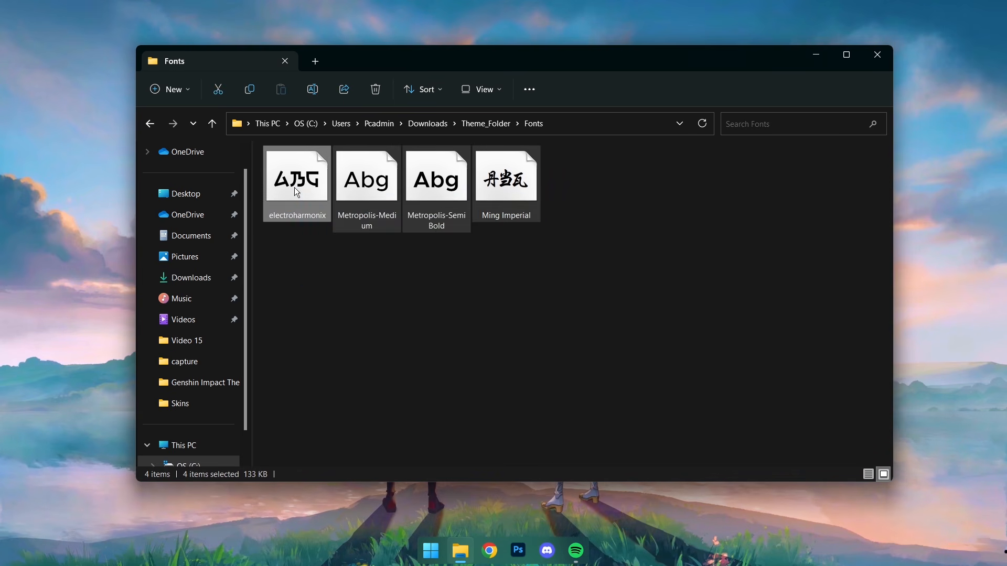
right_click(294, 187)
left_click(360, 395)
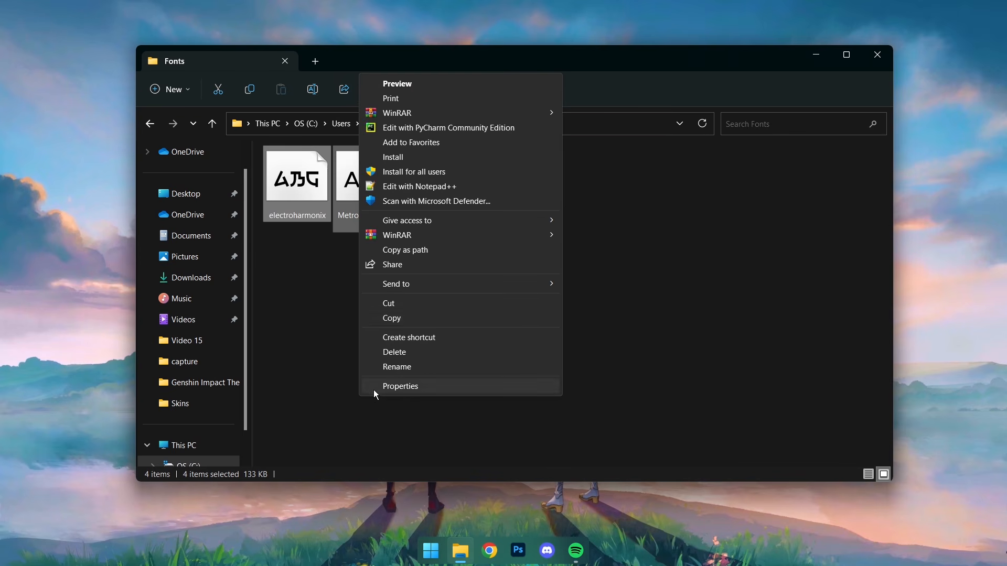
left_click(425, 158)
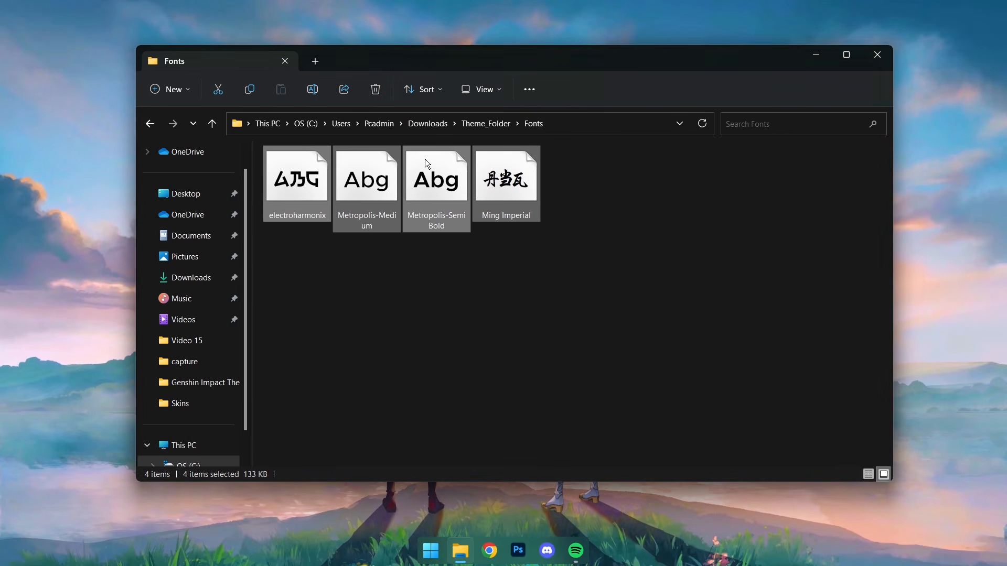
Move the Genshin folder from Theme_Folder into Documents > Rainmeter > Skins.
left_click(486, 124)
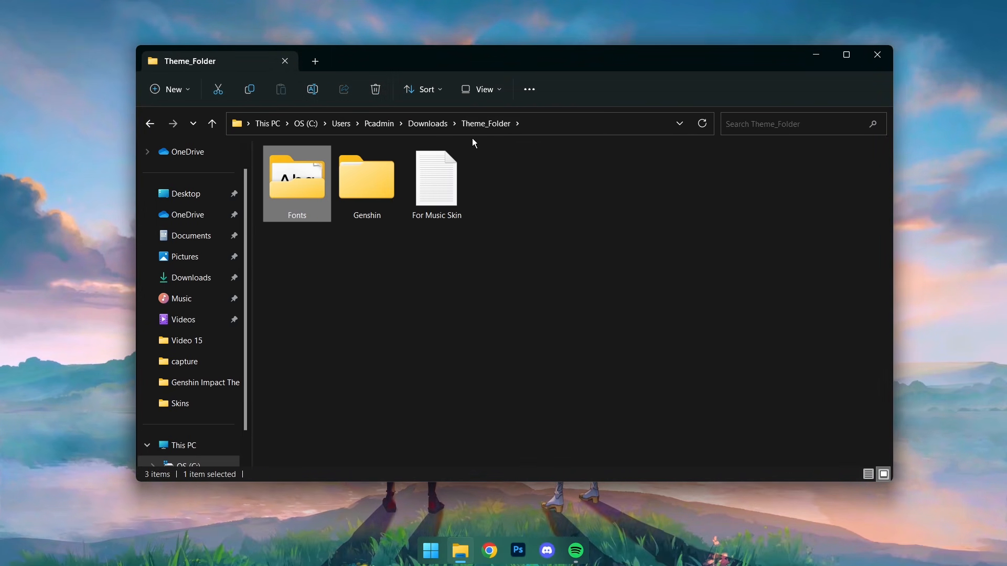
left_click(365, 186)
right_click(365, 187)
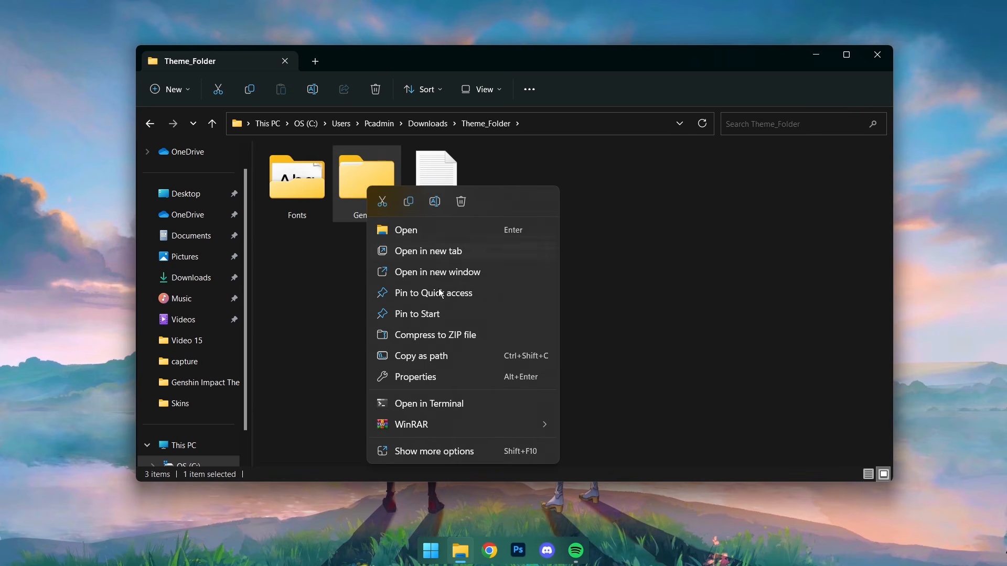
left_click(434, 450)
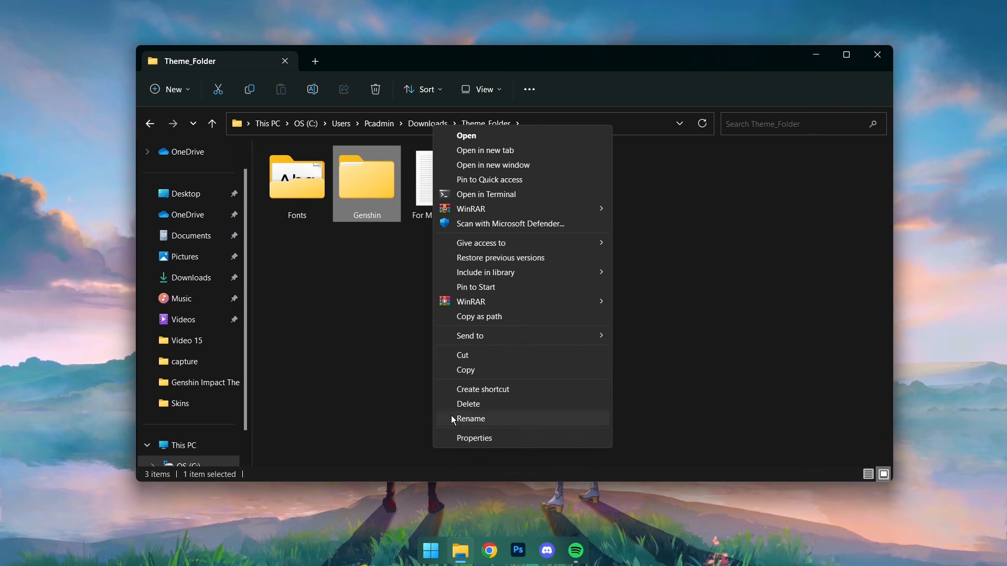
left_click(454, 357)
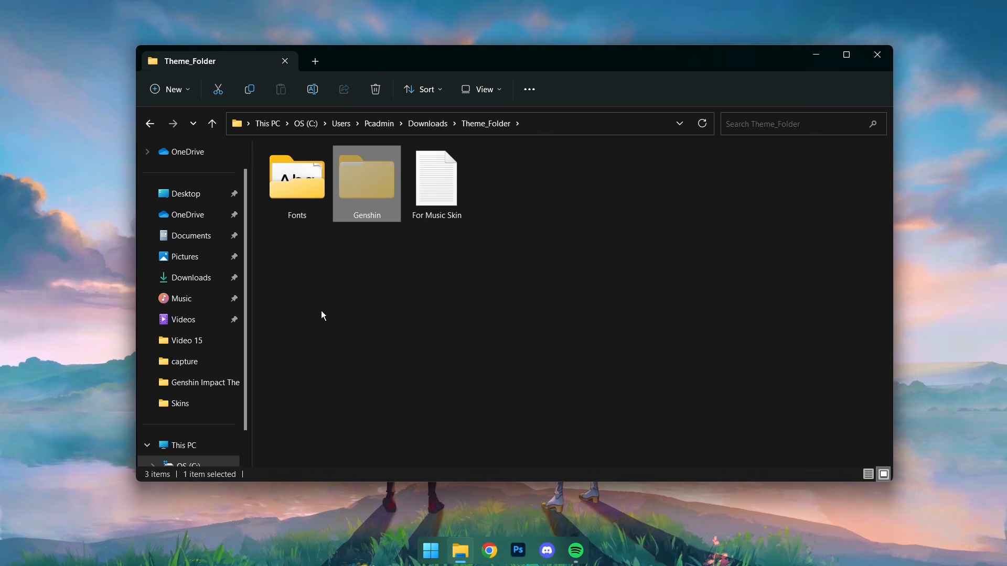
left_click(220, 237)
left_click(441, 195)
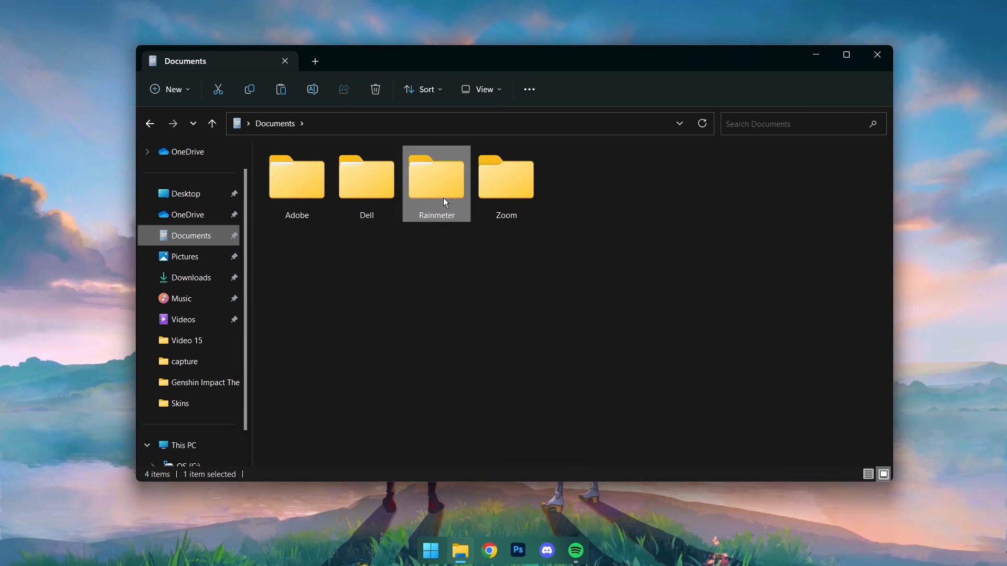
double_click(443, 197)
double_click(351, 174)
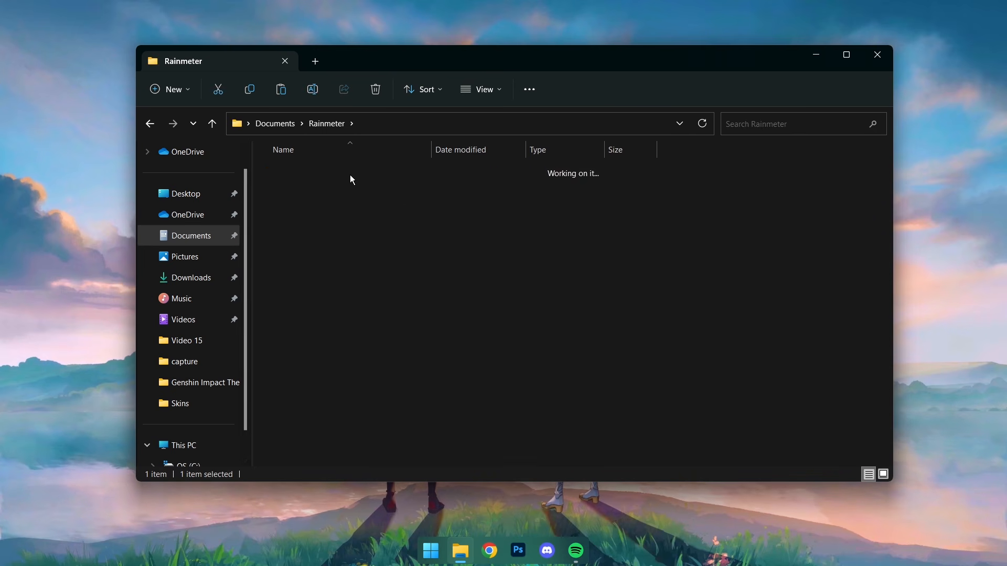
right_click(366, 218)
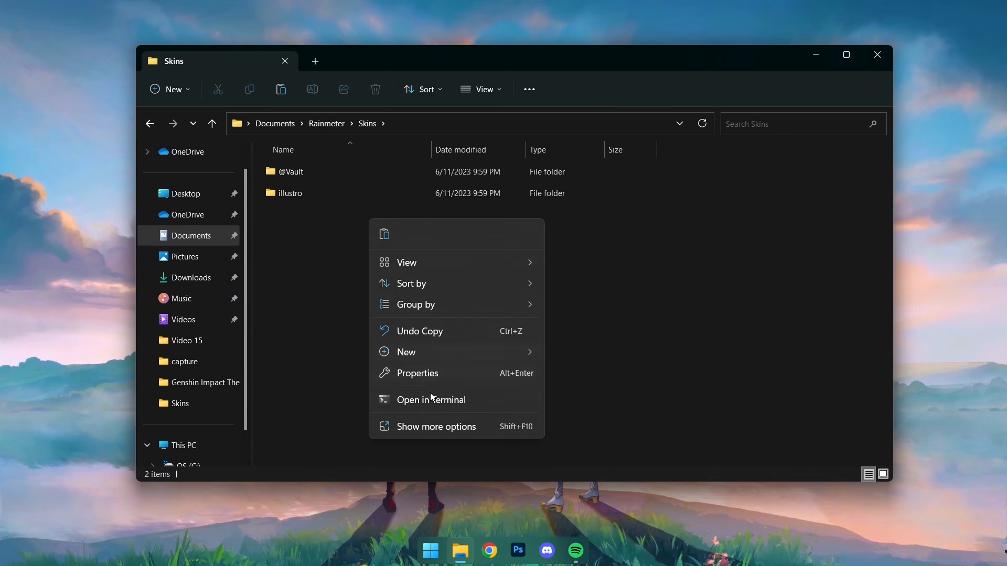
left_click(431, 427)
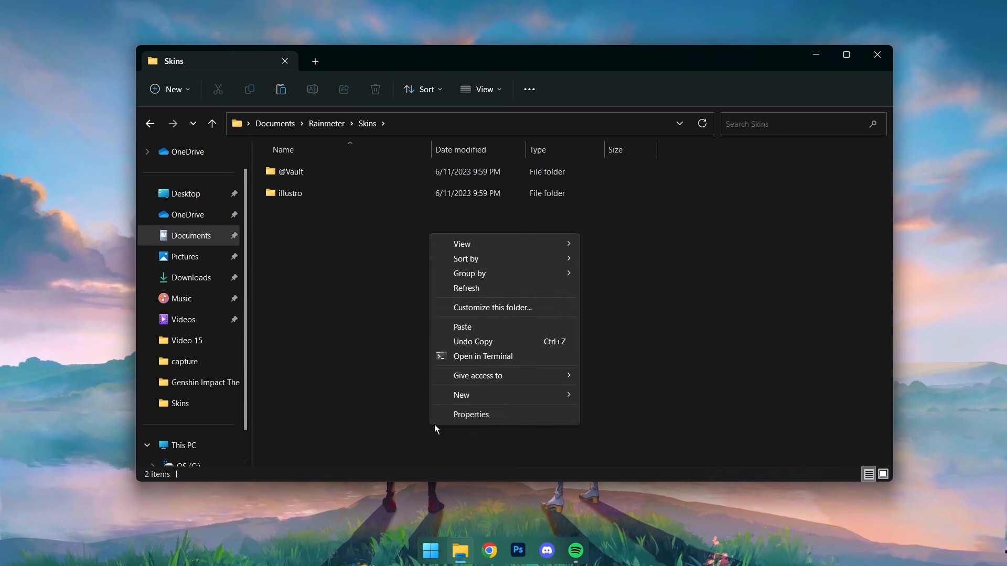
left_click(462, 327)
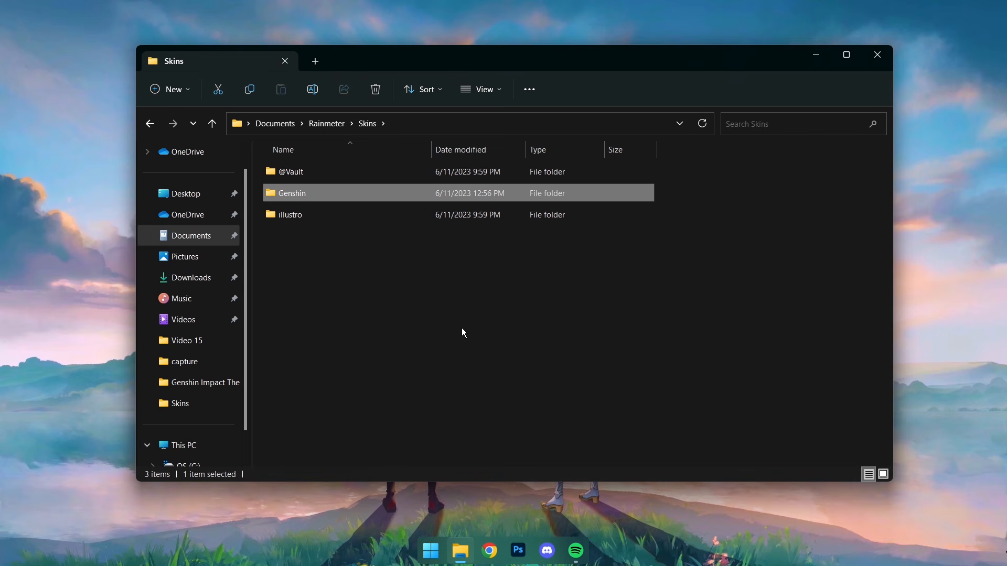
Open the For Music Skin text file from Downloads > Theme_Folder, close the File Explorer window, and minimize the text file.
left_click(210, 279)
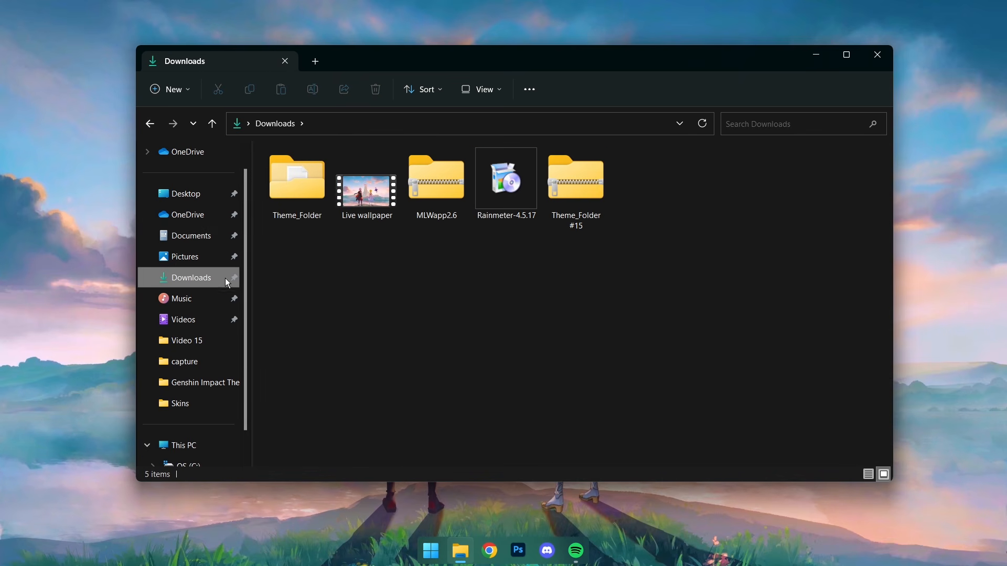
double_click(295, 213)
left_click(363, 193)
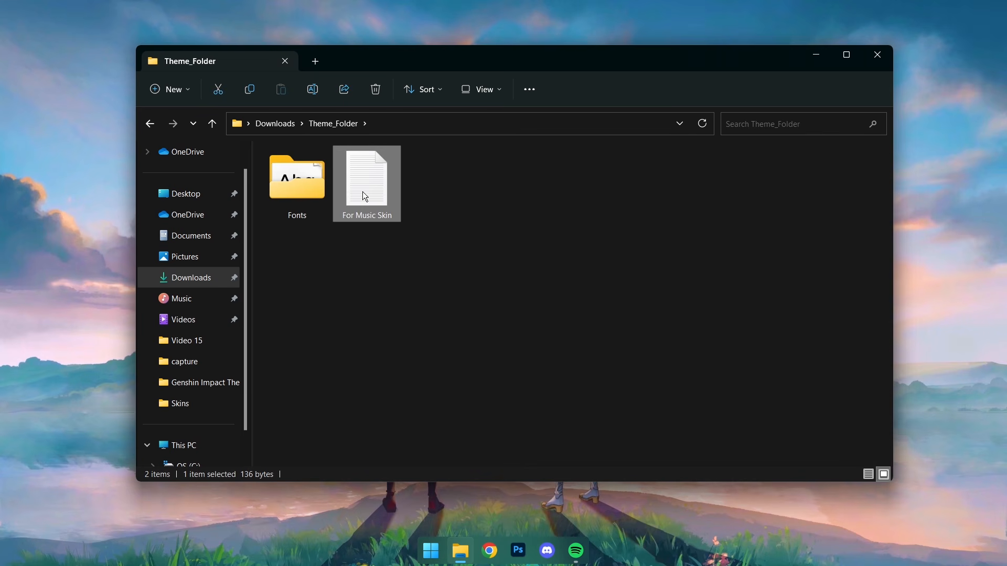
right_click(363, 191)
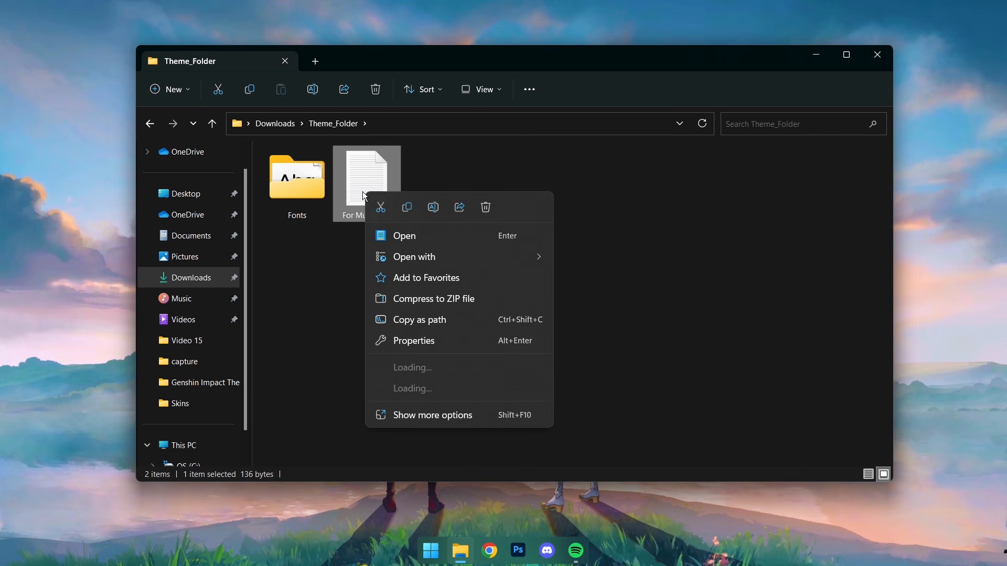
left_click(433, 411)
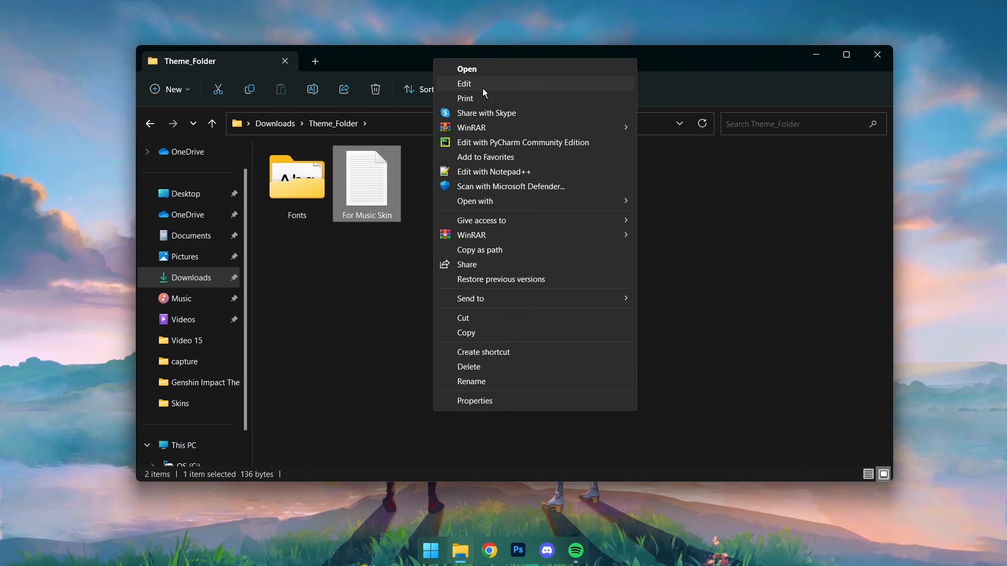
left_click(483, 71)
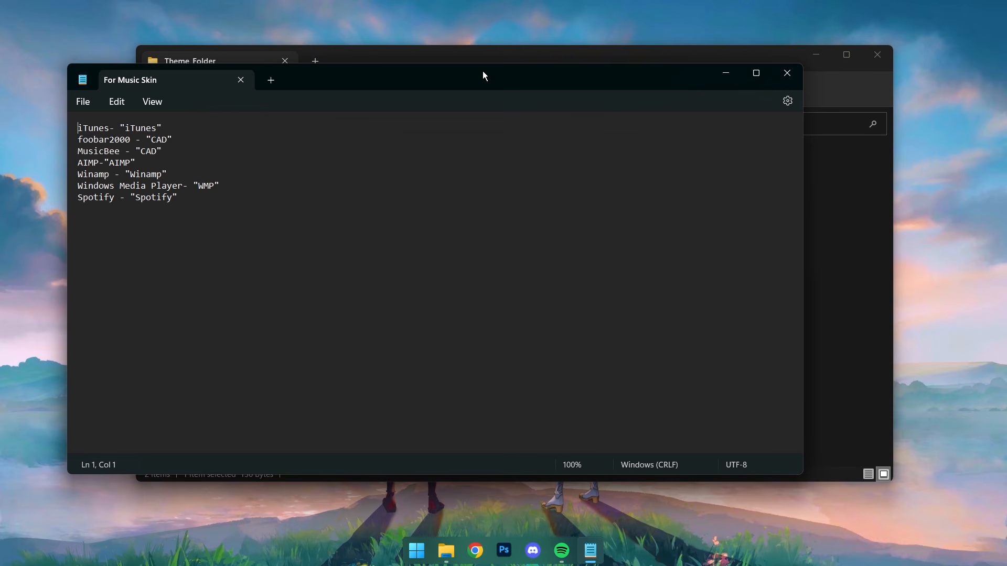
left_click(874, 61)
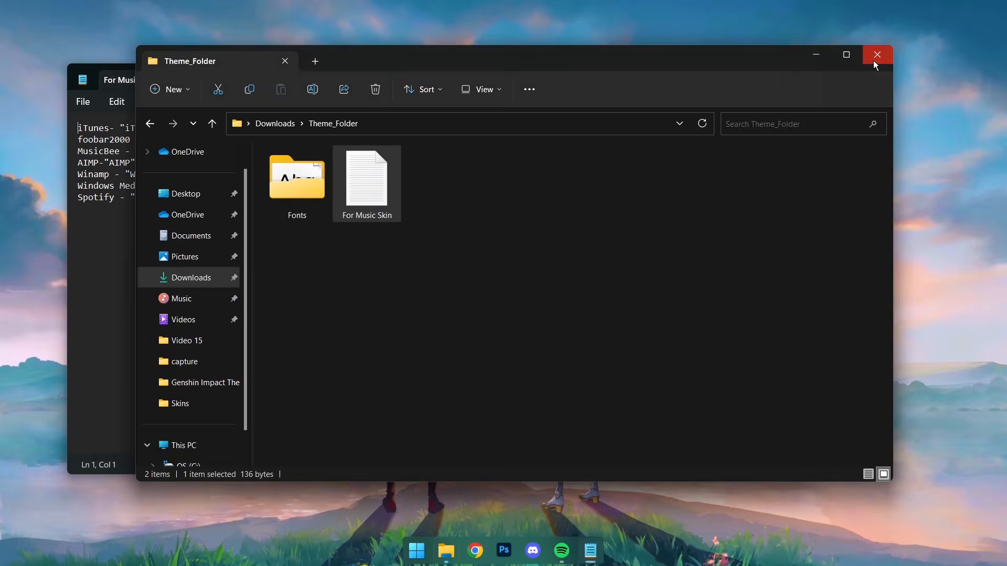
left_click(726, 73)
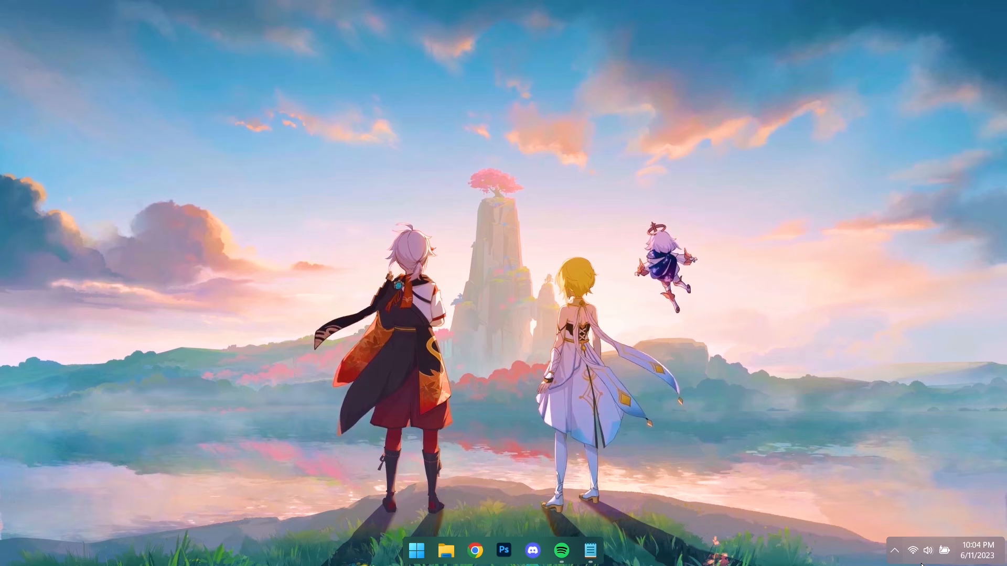
Switch to the Manage Rainmeter window and refresh all skins.
left_click(895, 550)
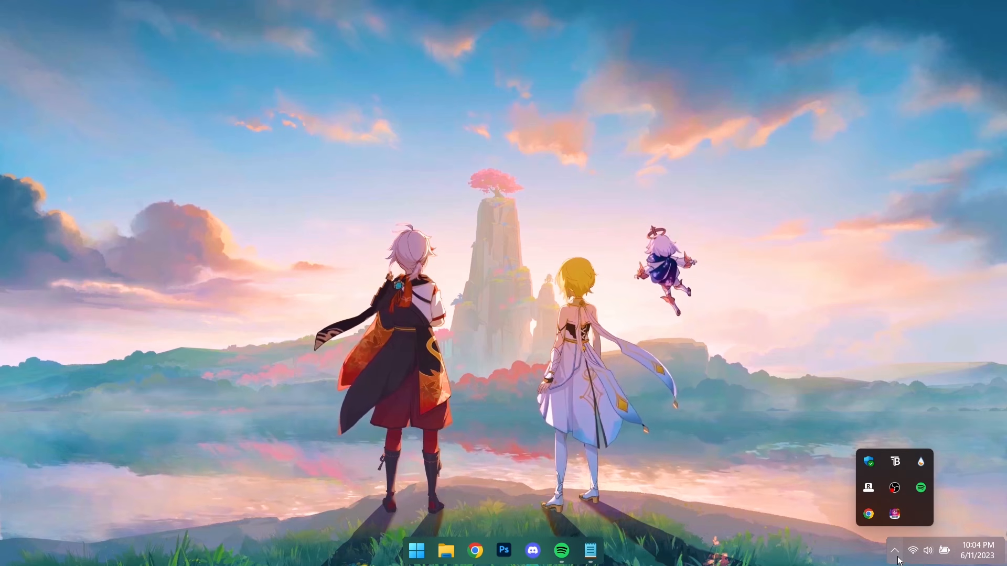
left_click(925, 466)
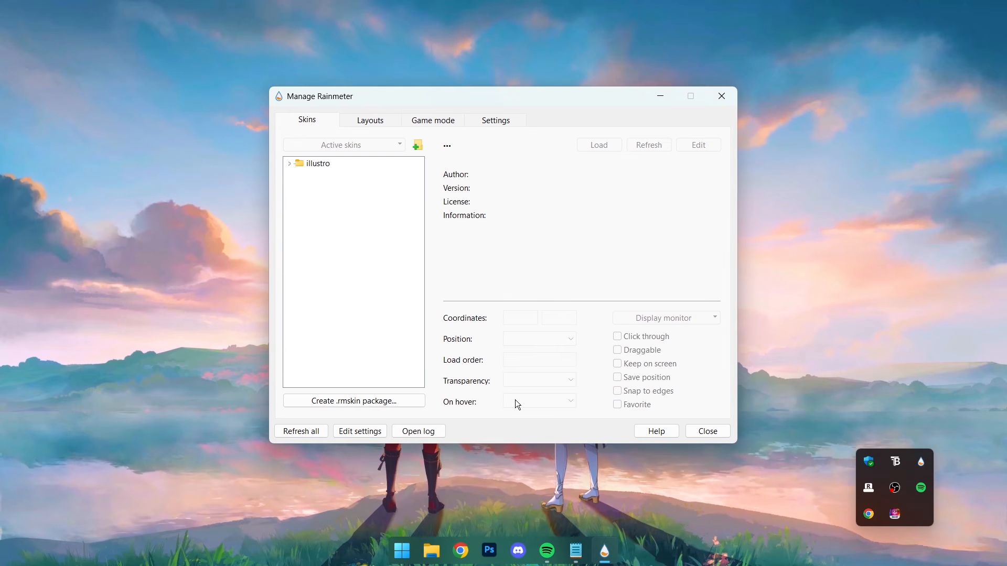
left_click(308, 433)
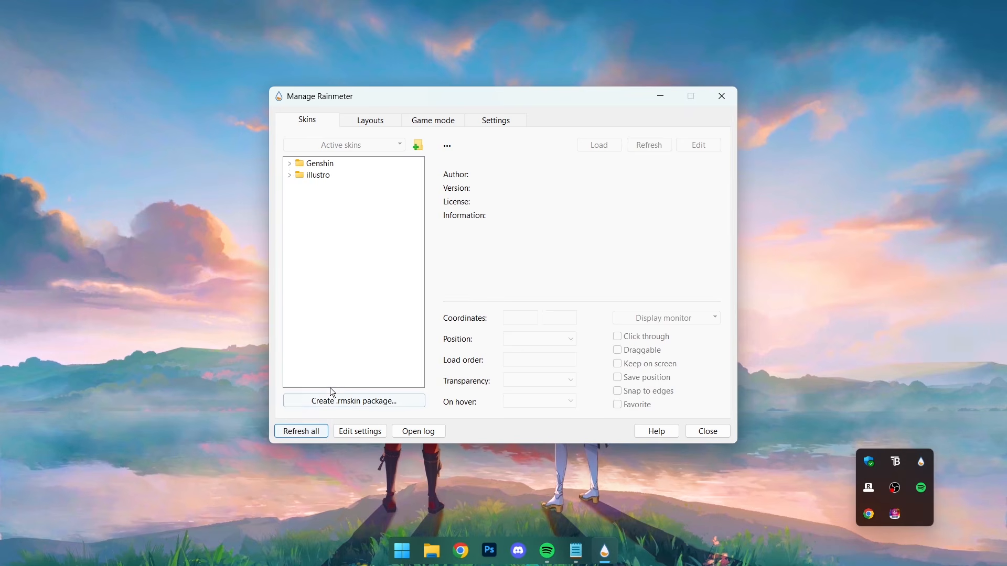
Load Clock skin.ini from the Genshin\Clock skin folder onto the desktop.
left_click(289, 164)
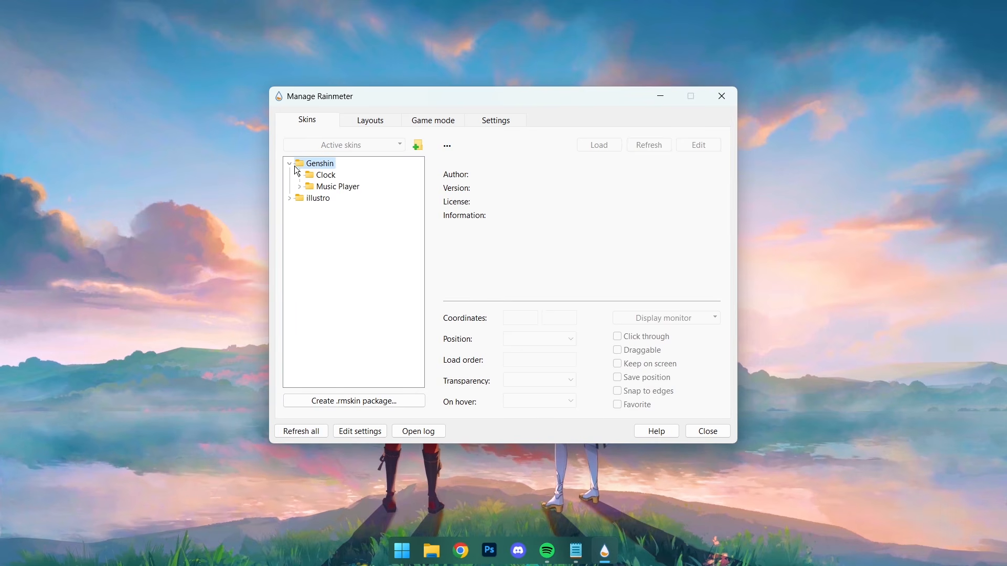
left_click(299, 175)
left_click(332, 188)
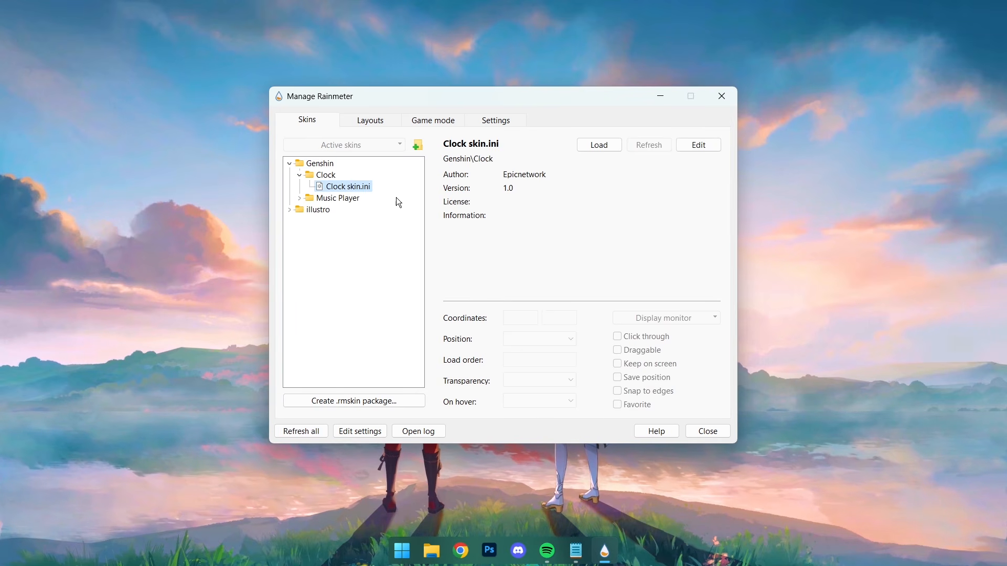
left_click(598, 145)
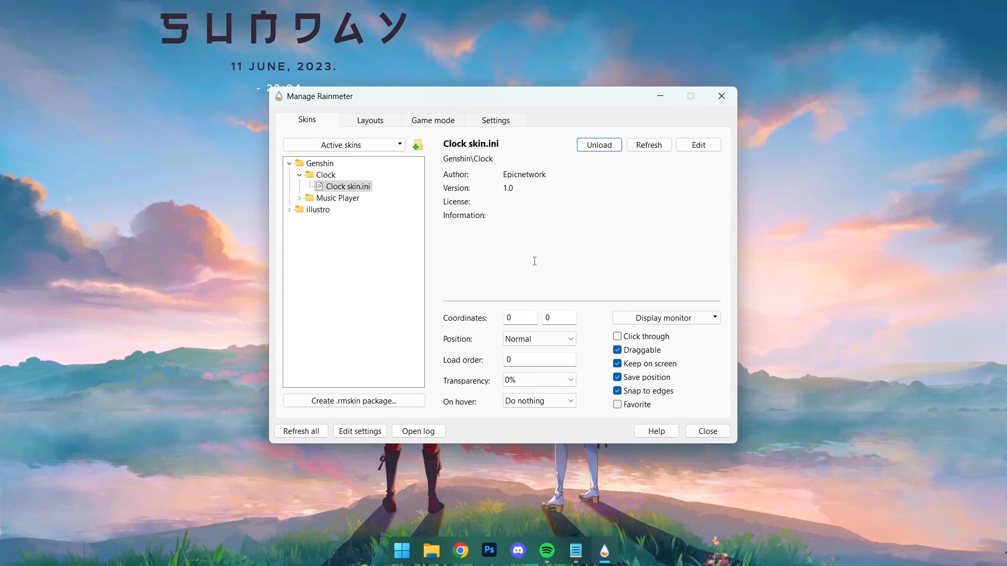
Set the Clock skin.ini skin's position to On desktop.
left_click(527, 340)
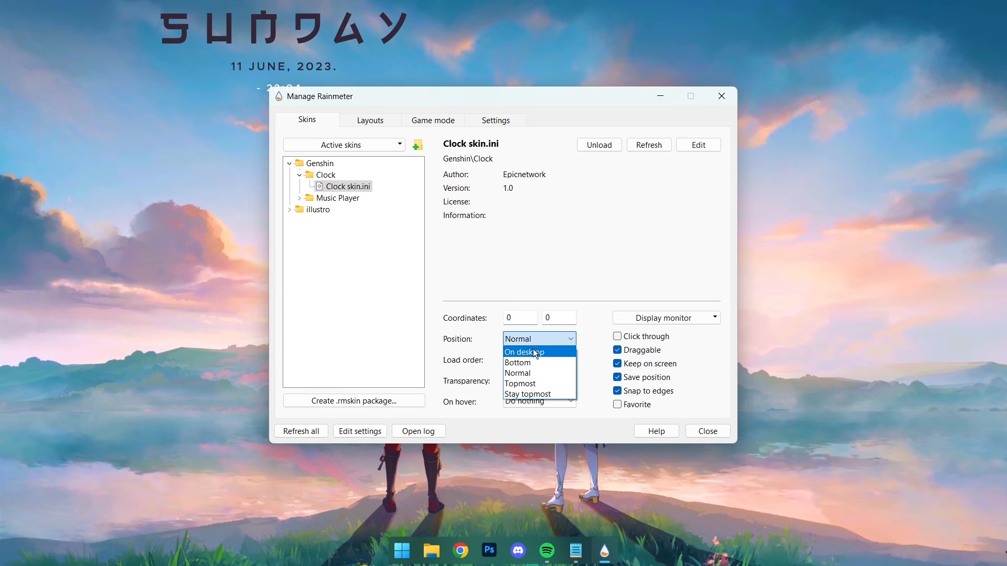
left_click(533, 349)
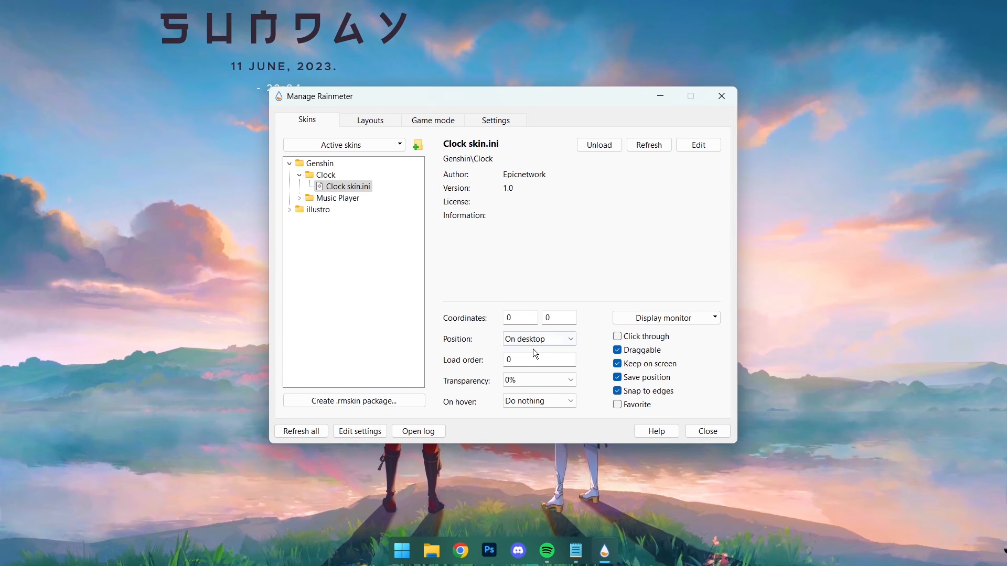
Load Player.ini from the Genshin\Music Player skin folder and set its position to On desktop.
left_click(304, 198)
left_click(332, 209)
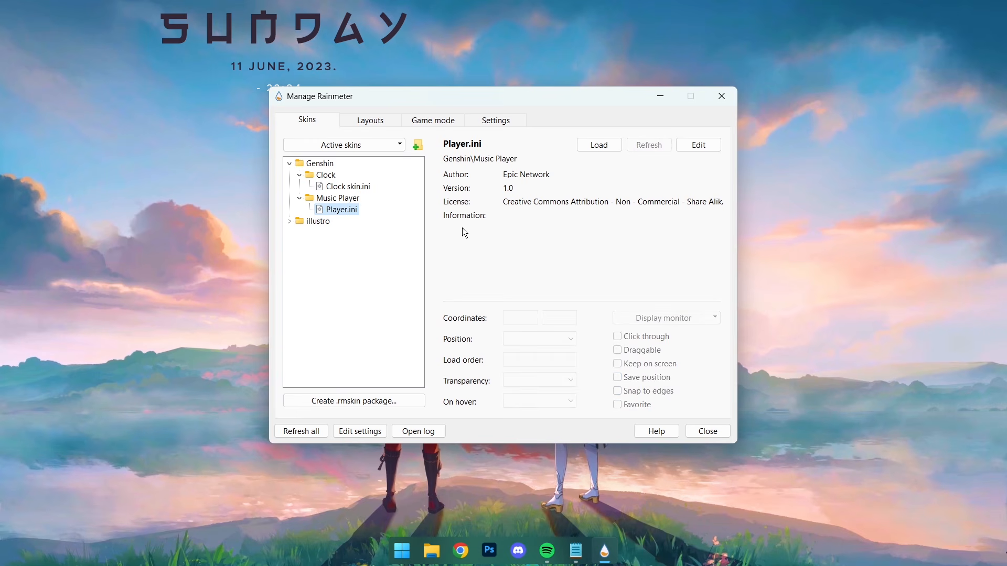
left_click(605, 148)
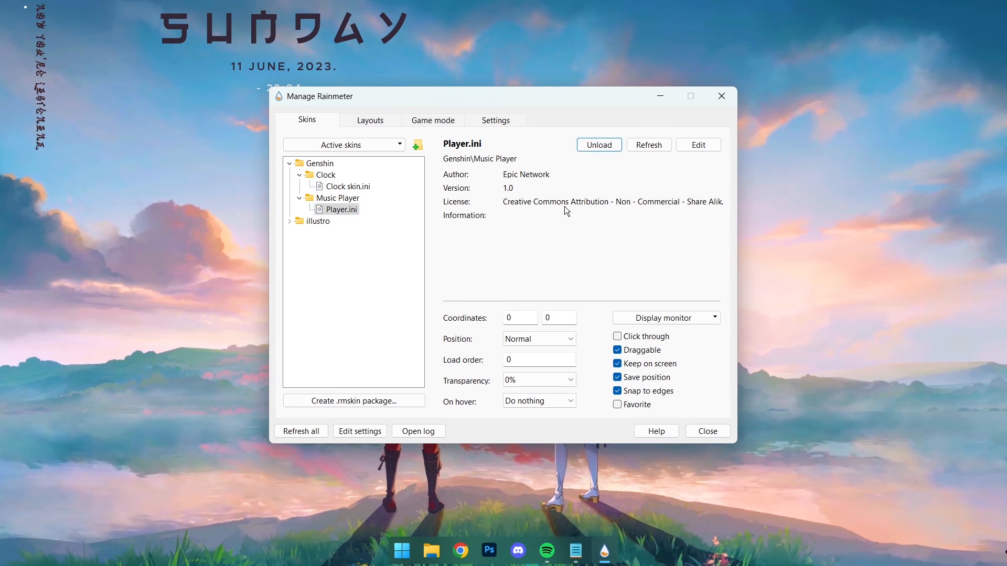
left_click(537, 337)
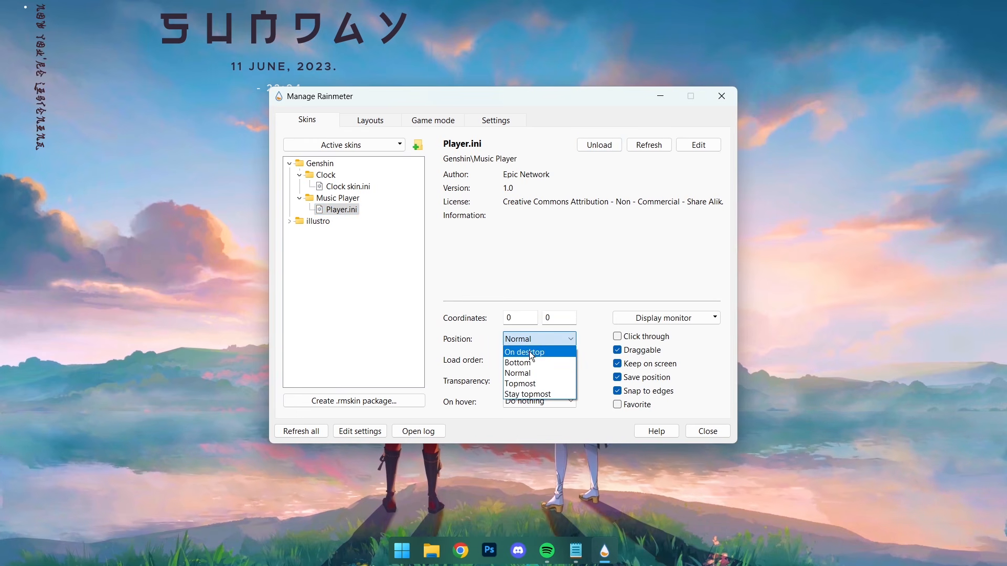
left_click(529, 351)
Switch to the For Music Skin text file, copy the player name Spotify, and close the file.
left_click(580, 552)
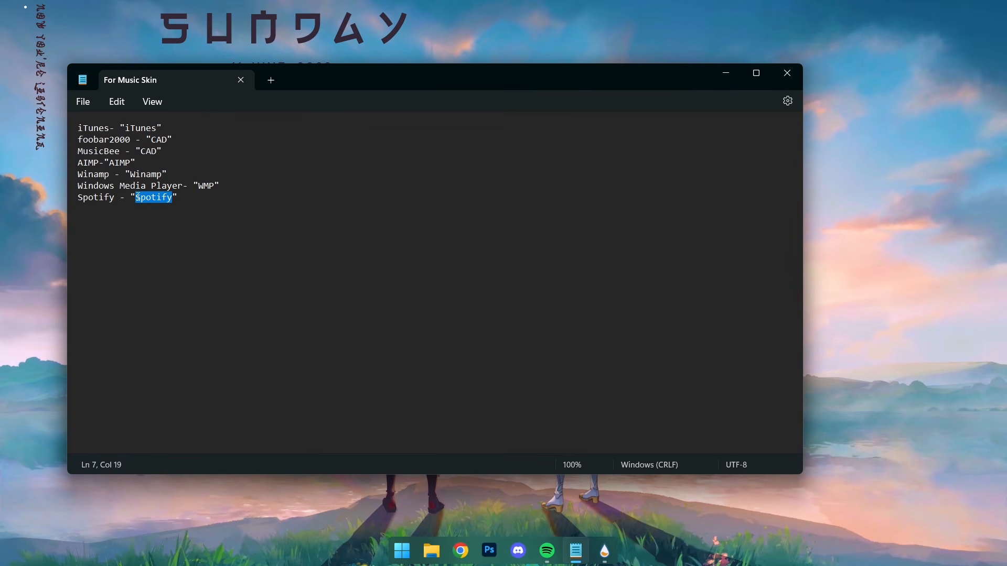
right_click(155, 201)
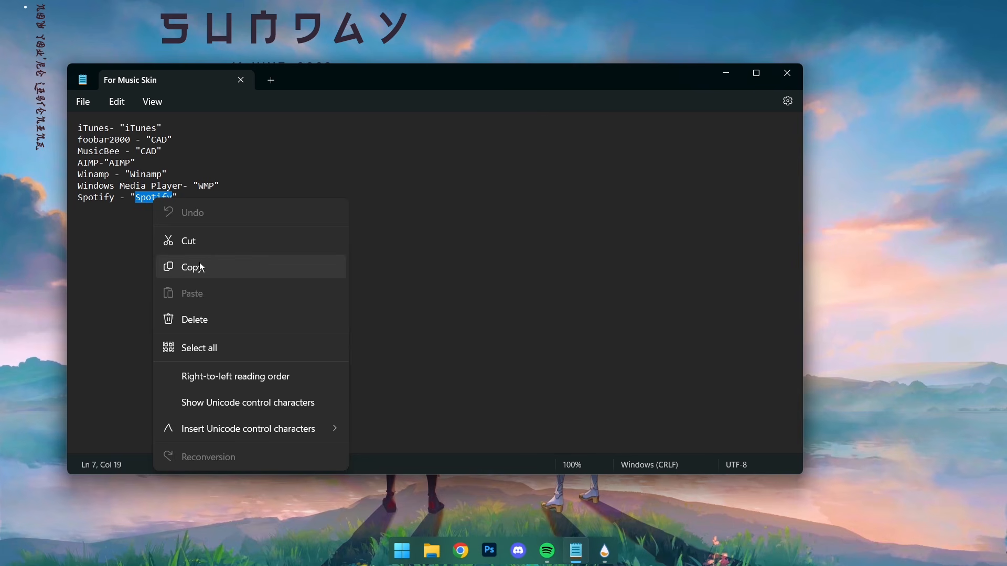
left_click(201, 264)
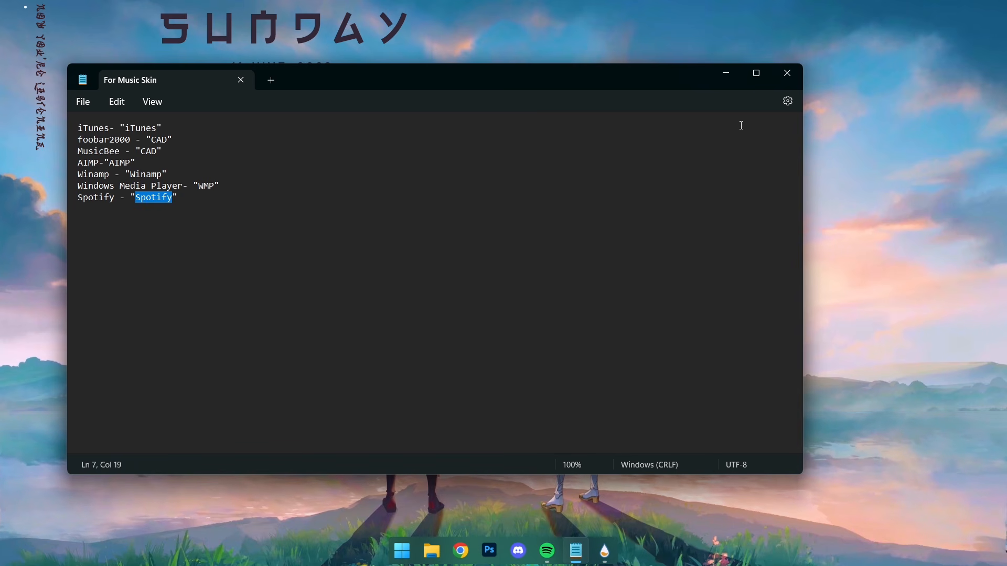
left_click(797, 74)
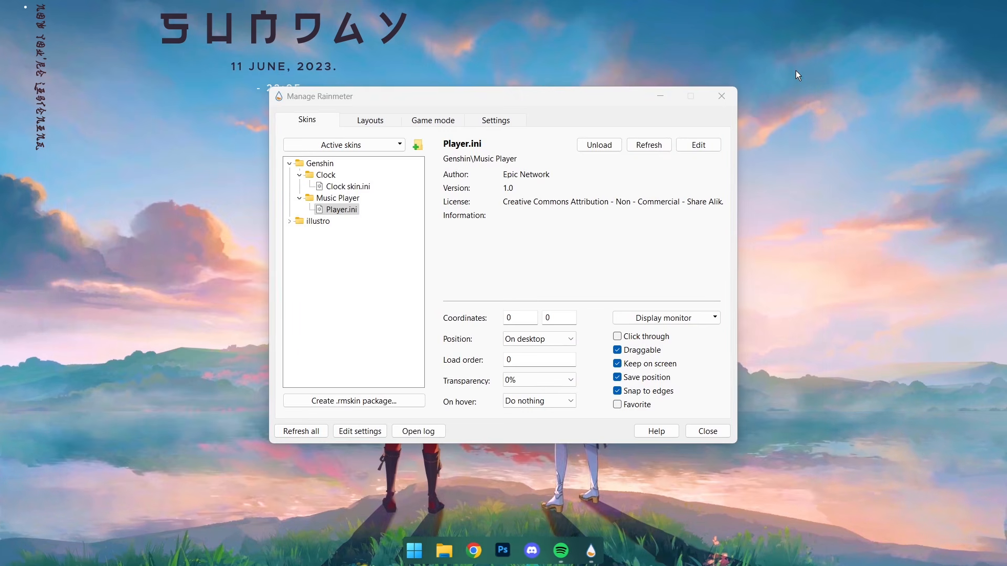
Open the Player.ini skin for editing and replace the PlayerName value under [MeasureArtist] with Spotify.
left_click(700, 144)
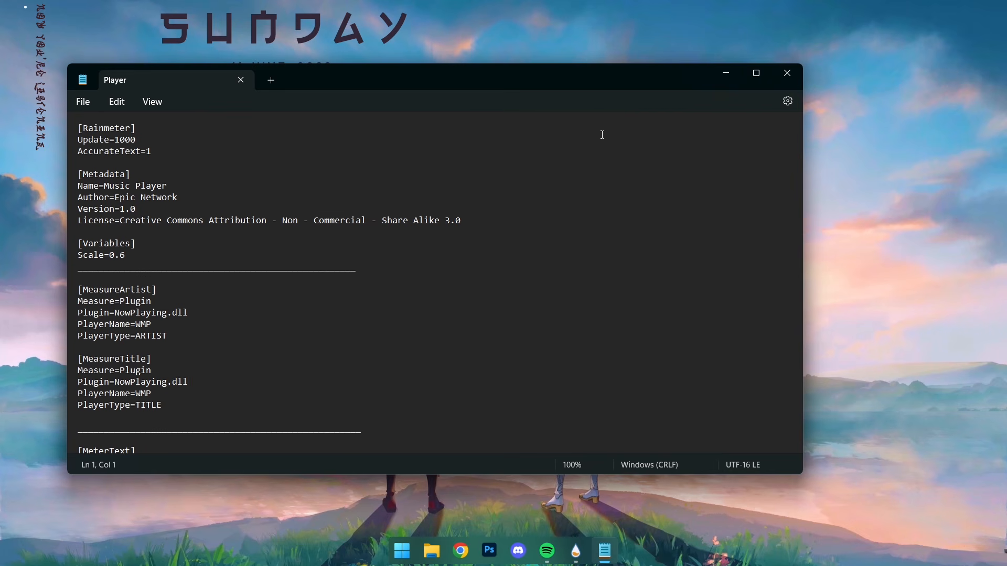
left_click_drag(517, 92, 582, 120)
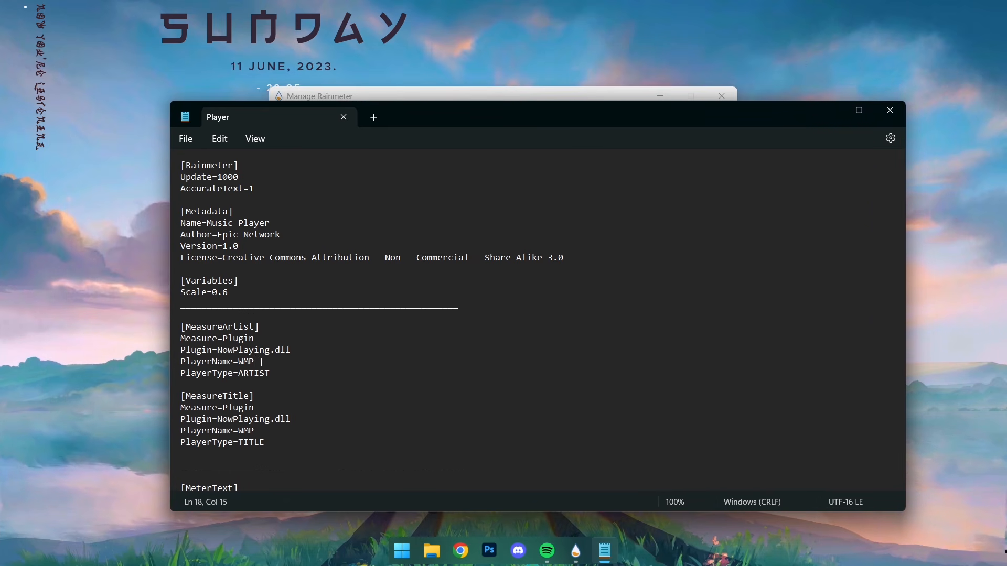
left_click_drag(257, 360, 242, 362)
right_click(243, 365)
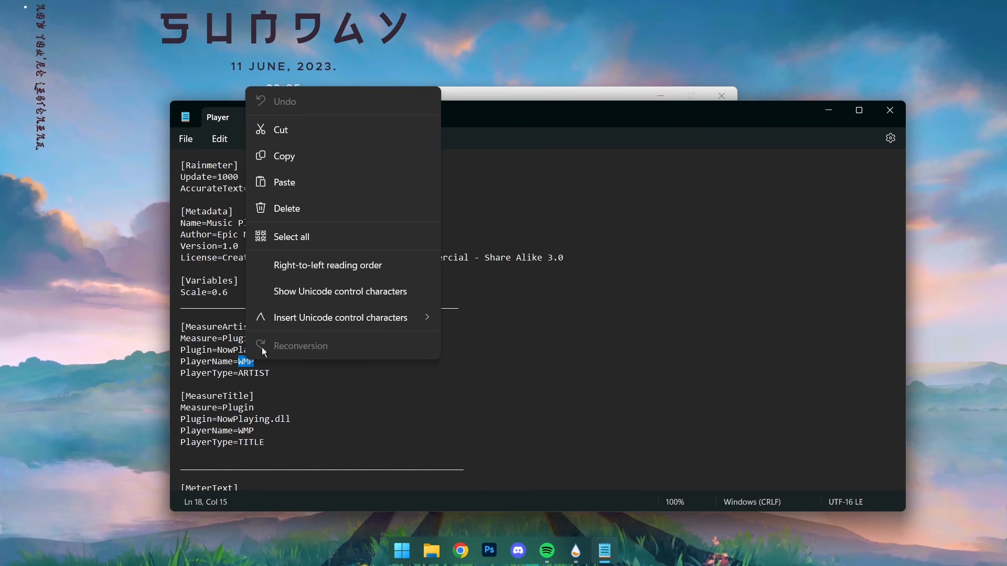
left_click(295, 190)
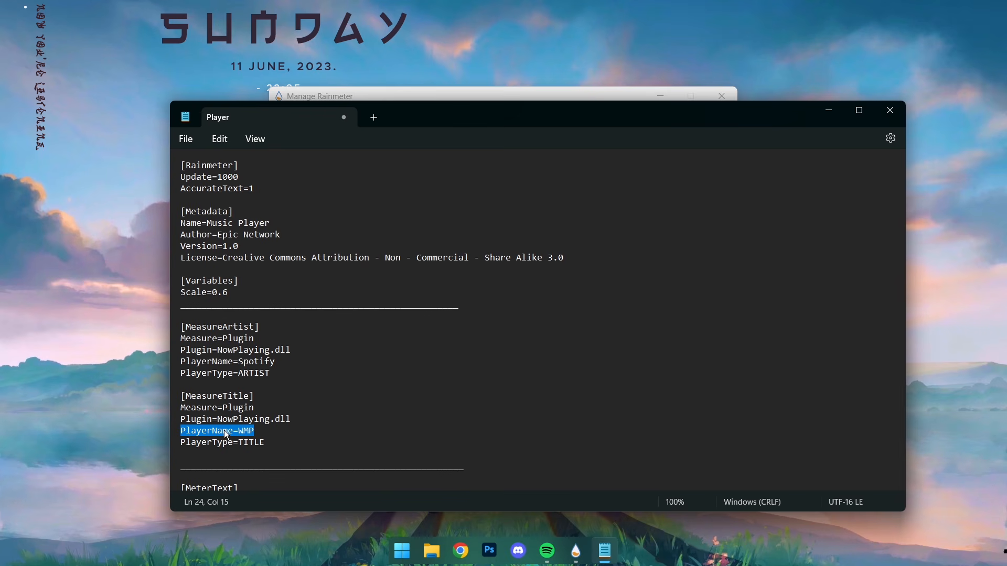
Replace the PlayerName value under [MeasureTitle] with Spotify, then save and close the Player file.
left_click_drag(258, 430, 243, 432)
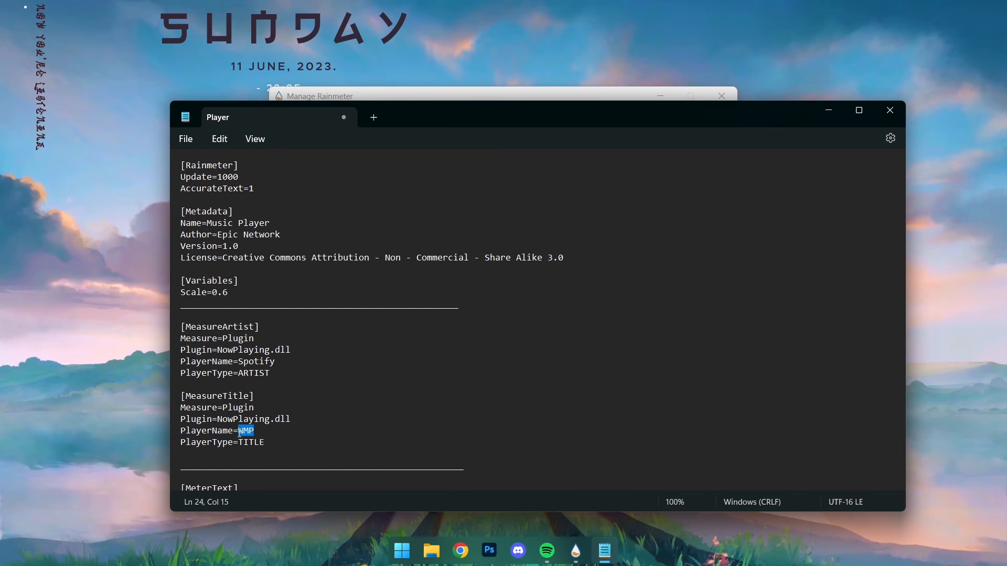
right_click(247, 435)
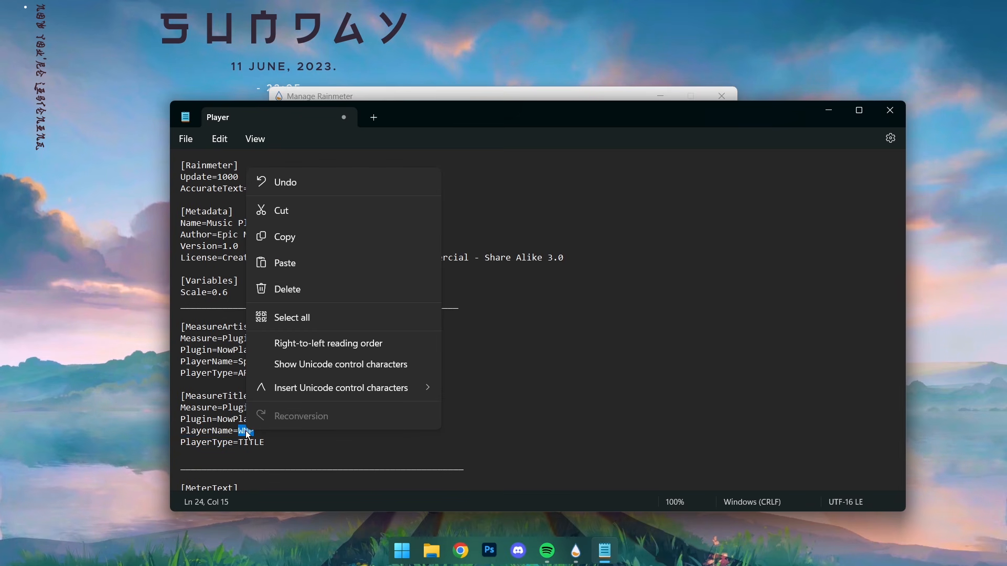
left_click(296, 270)
left_click(187, 140)
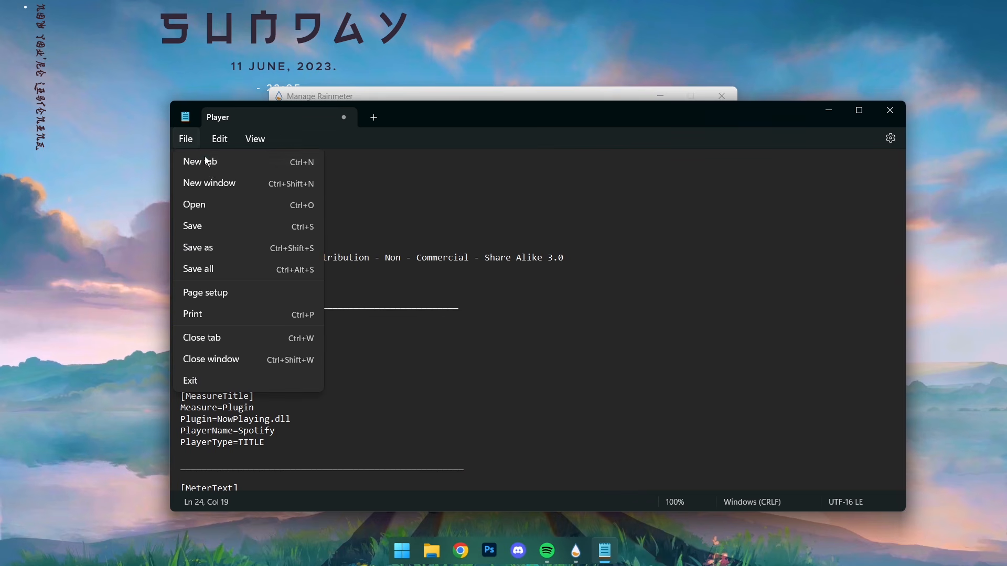
left_click(240, 226)
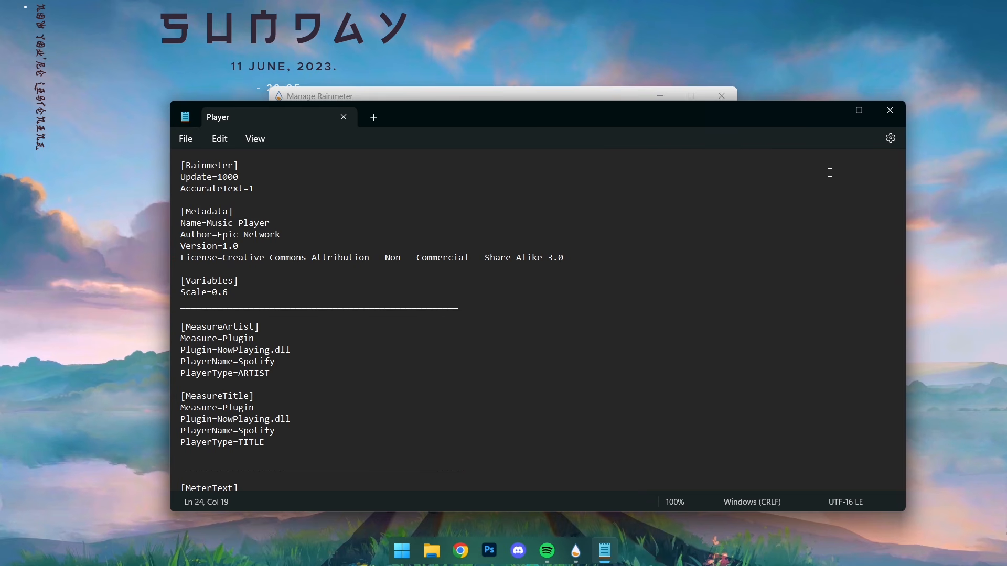
left_click(890, 111)
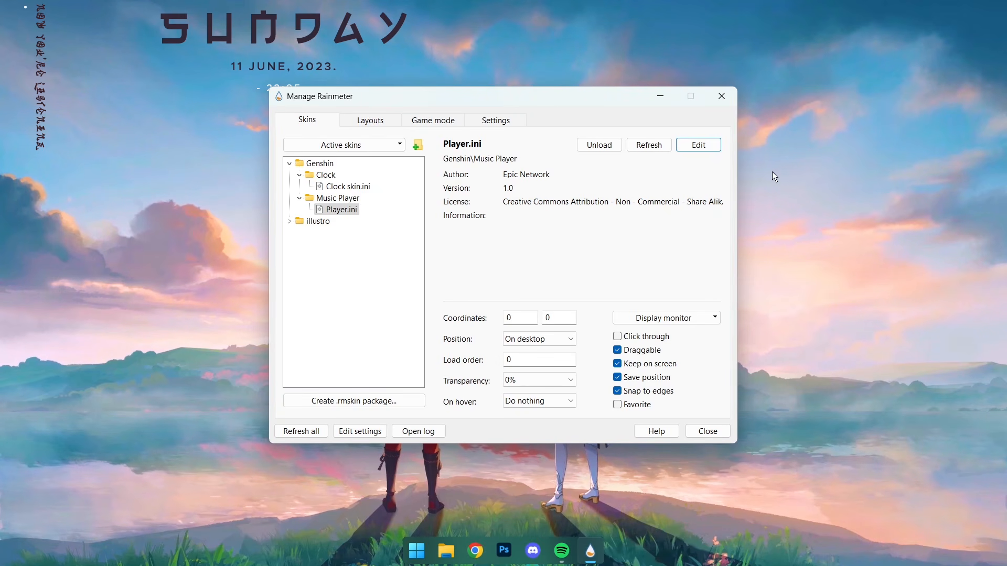
Refresh the Player.ini skin and close the Manage Rainmeter window.
left_click(656, 149)
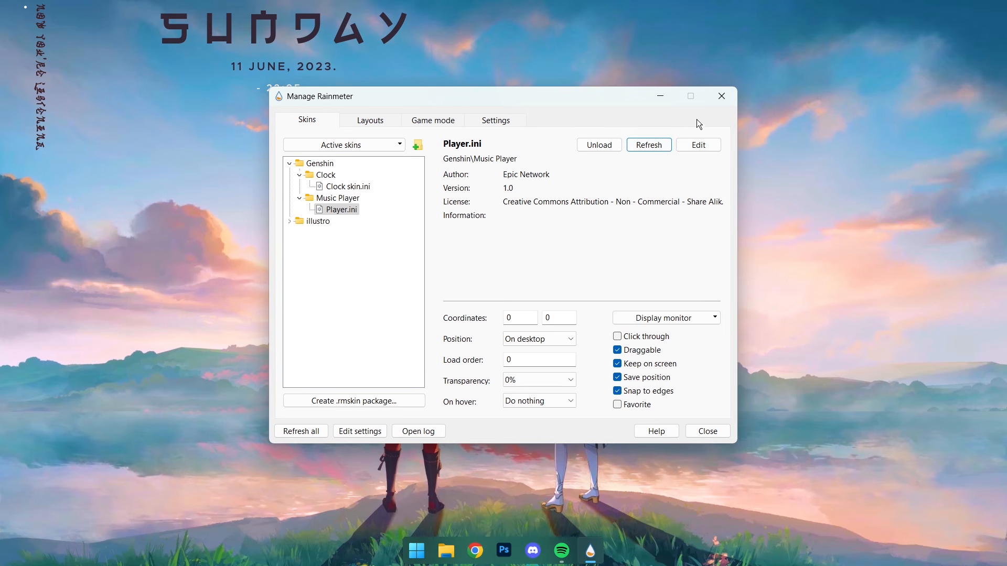
left_click(716, 102)
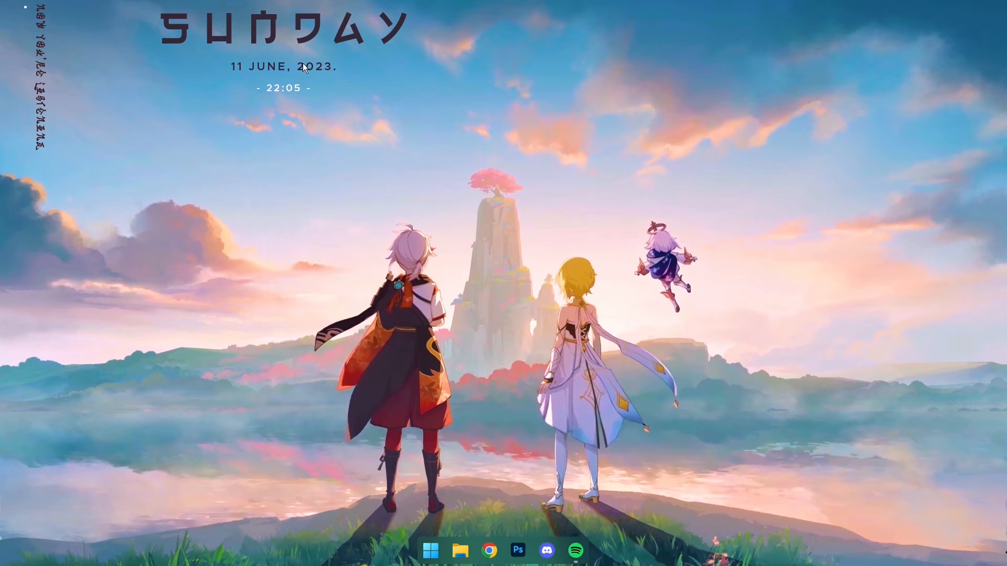
Center the clock skin on the desktop above the wallpaper's tower and move the music player skin slightly down along the desktop's edge.
left_click_drag(271, 38, 487, 96)
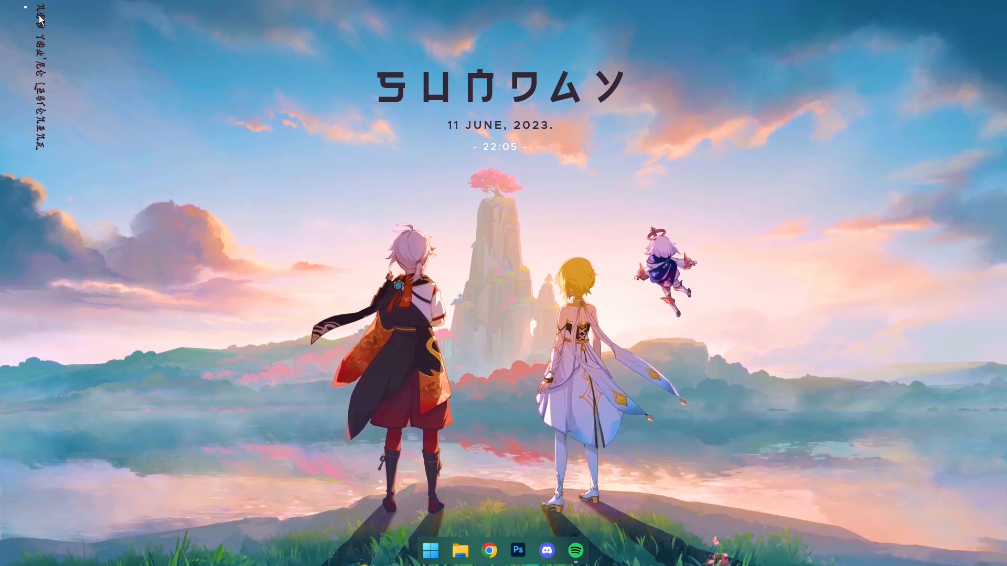
left_click_drag(38, 19, 33, 31)
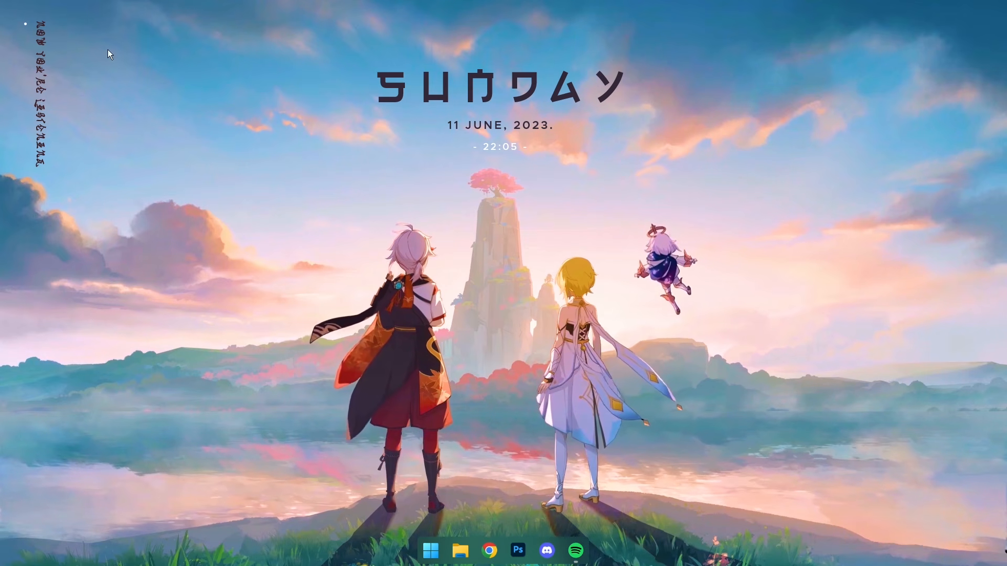
Switch to Spotify, play Eastside (with Halsey & Khalid) to test the music player skin, and minimize Spotify.
left_click(583, 549)
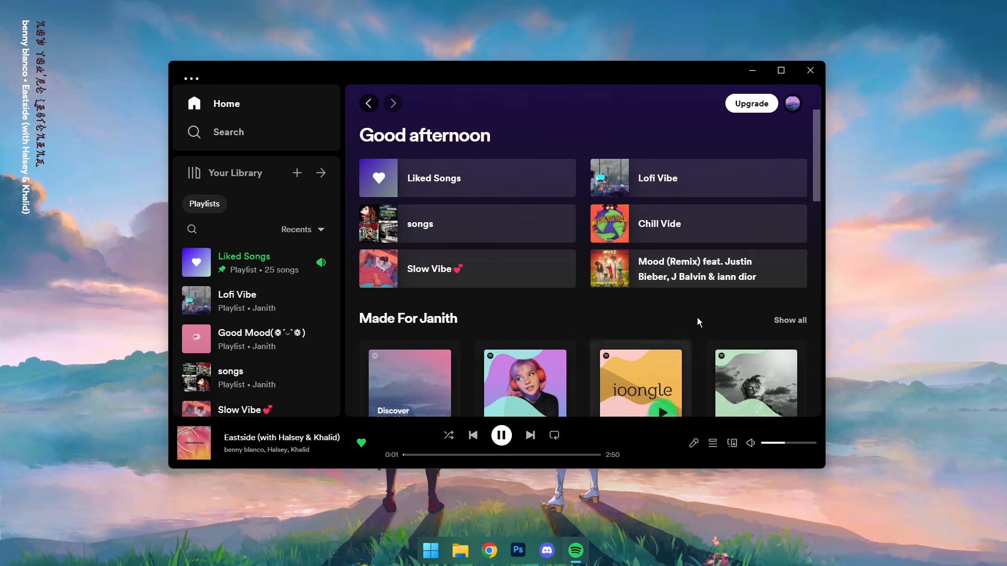
left_click(752, 74)
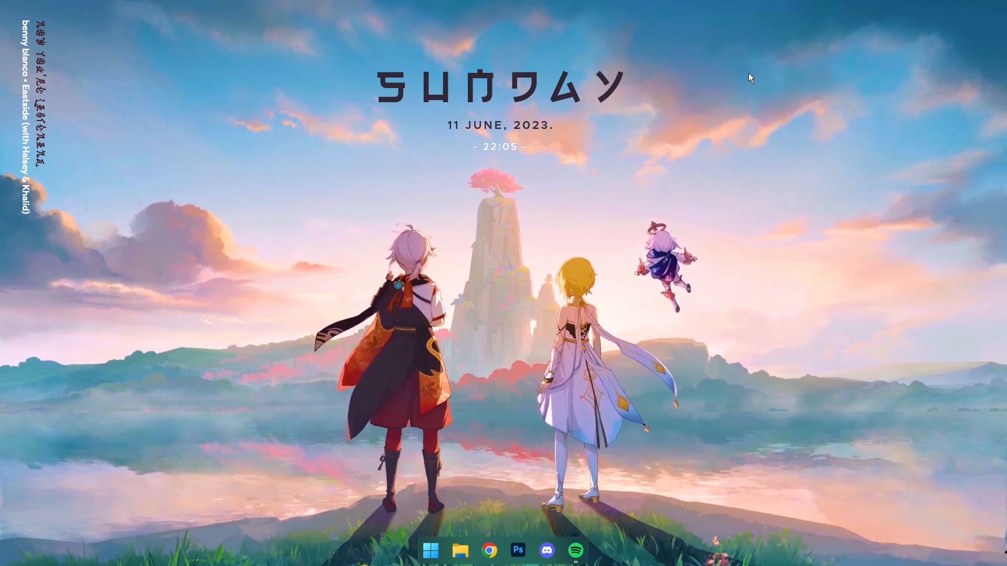